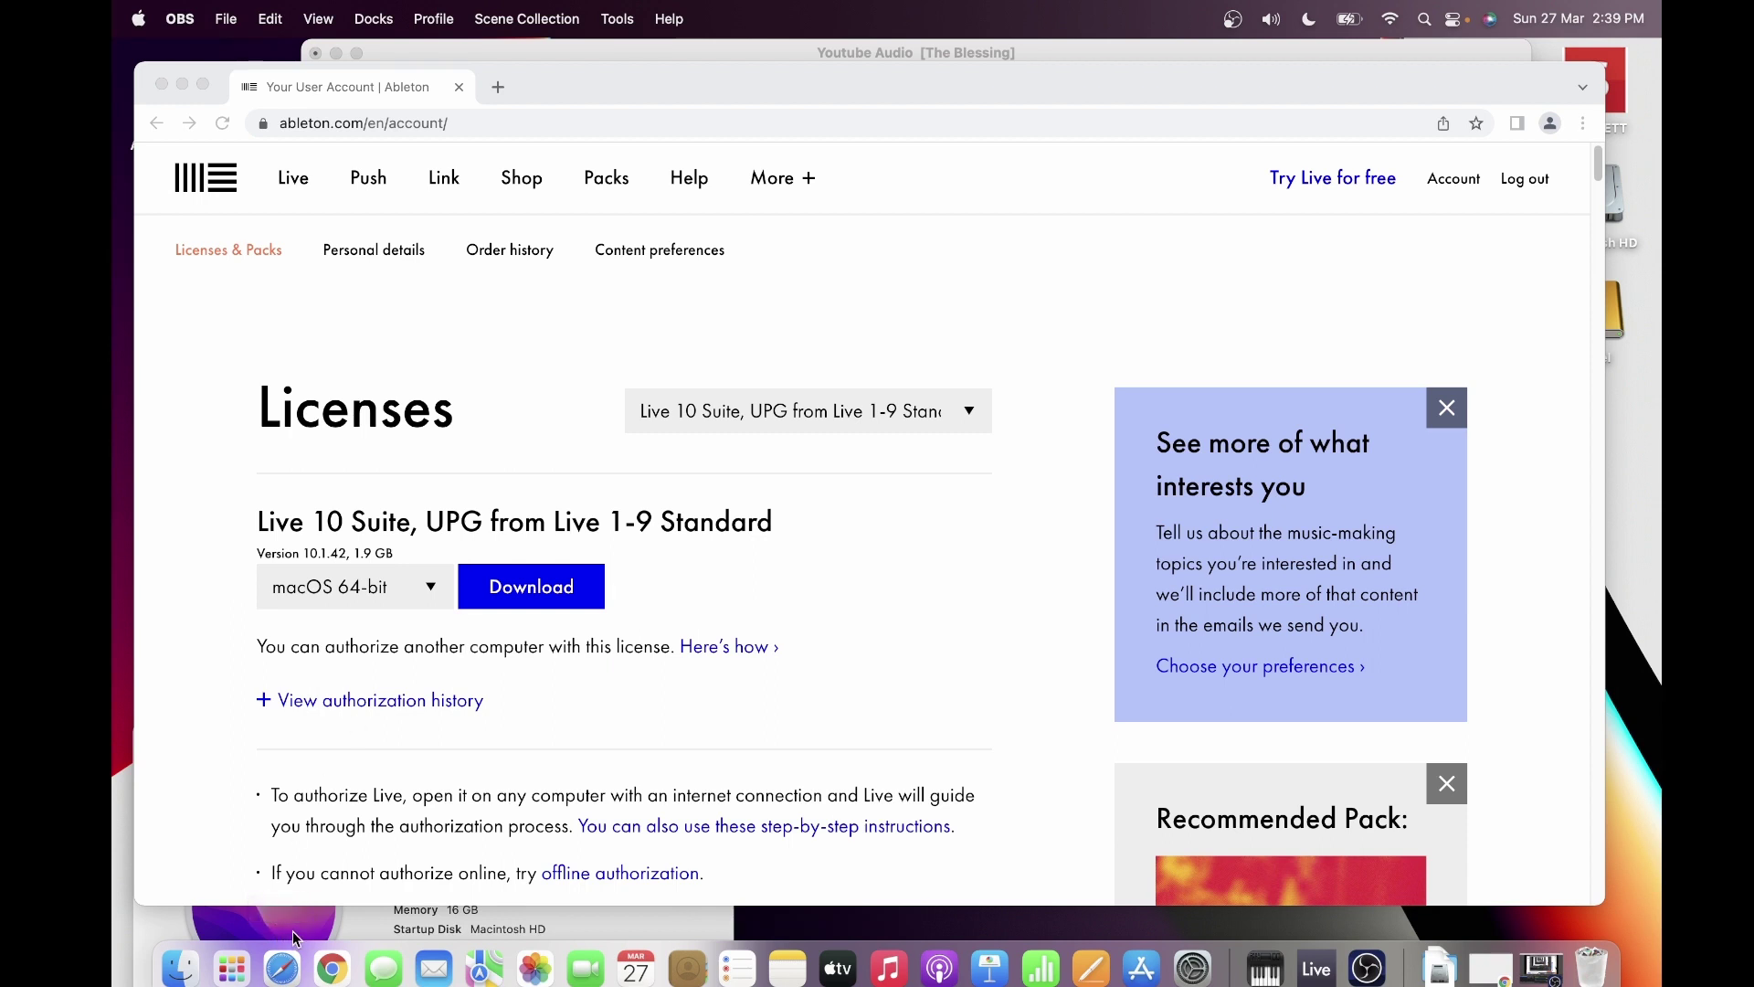
Step: Check the Mac's system overview window, close it, and minimise the browser window
left_click(340, 936)
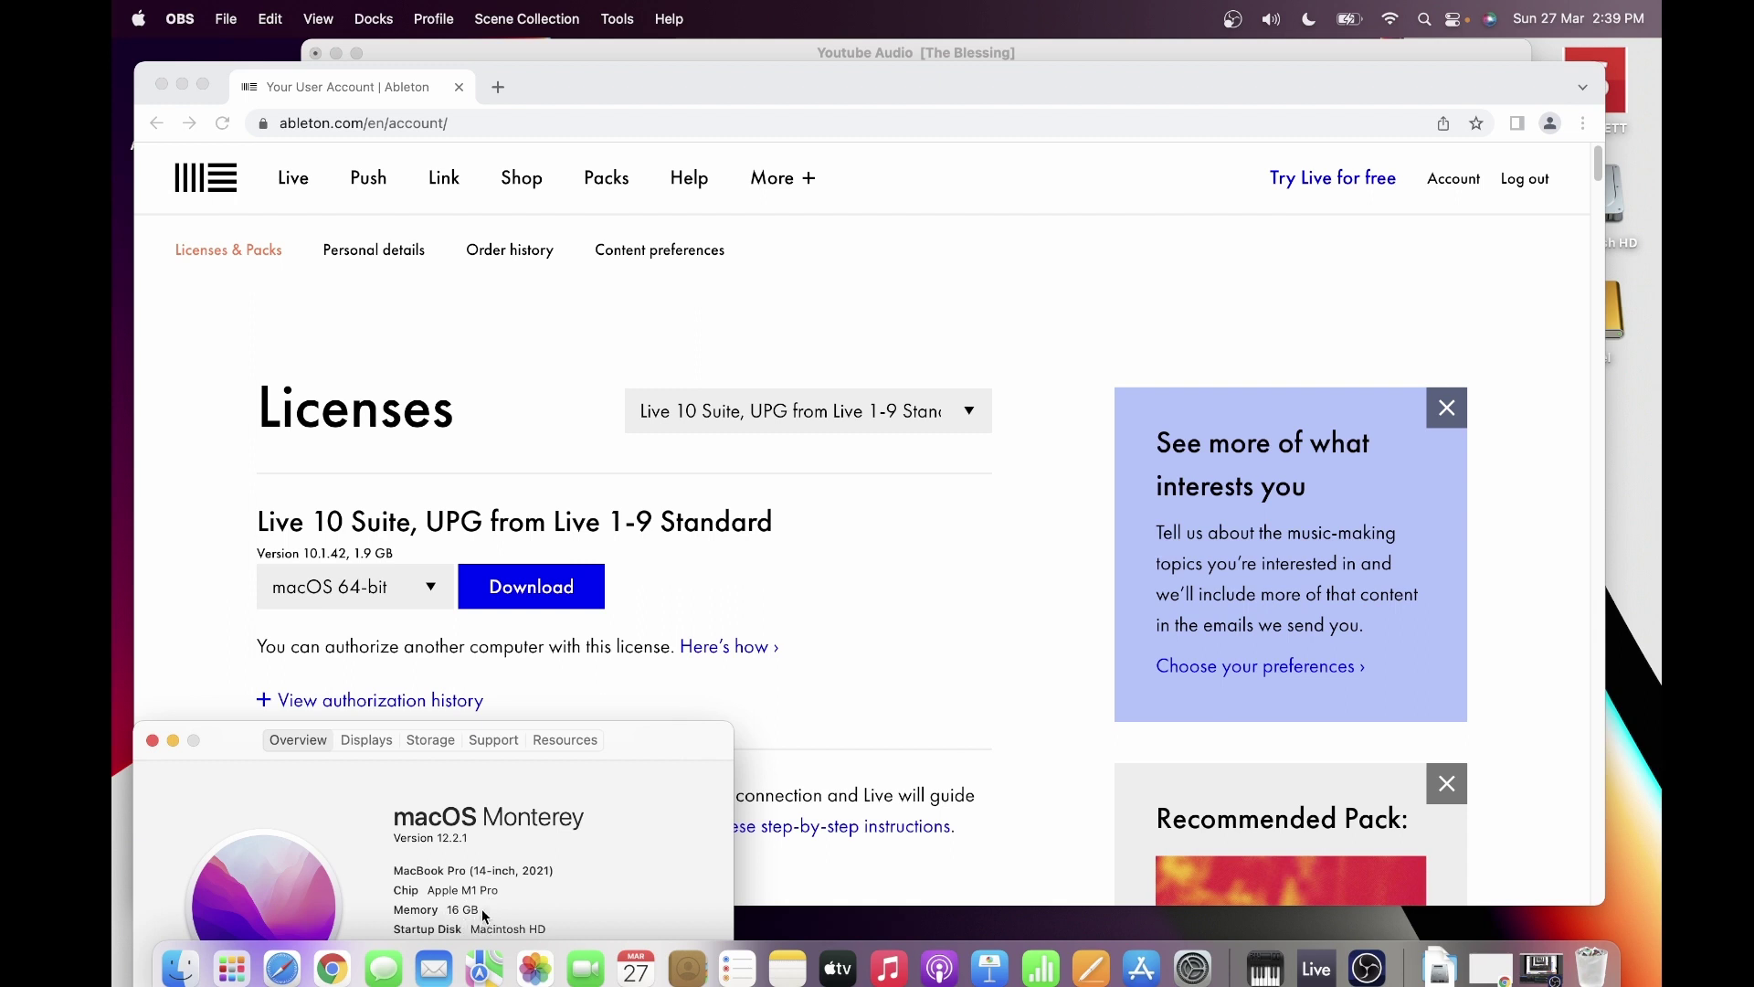
left_click(551, 431)
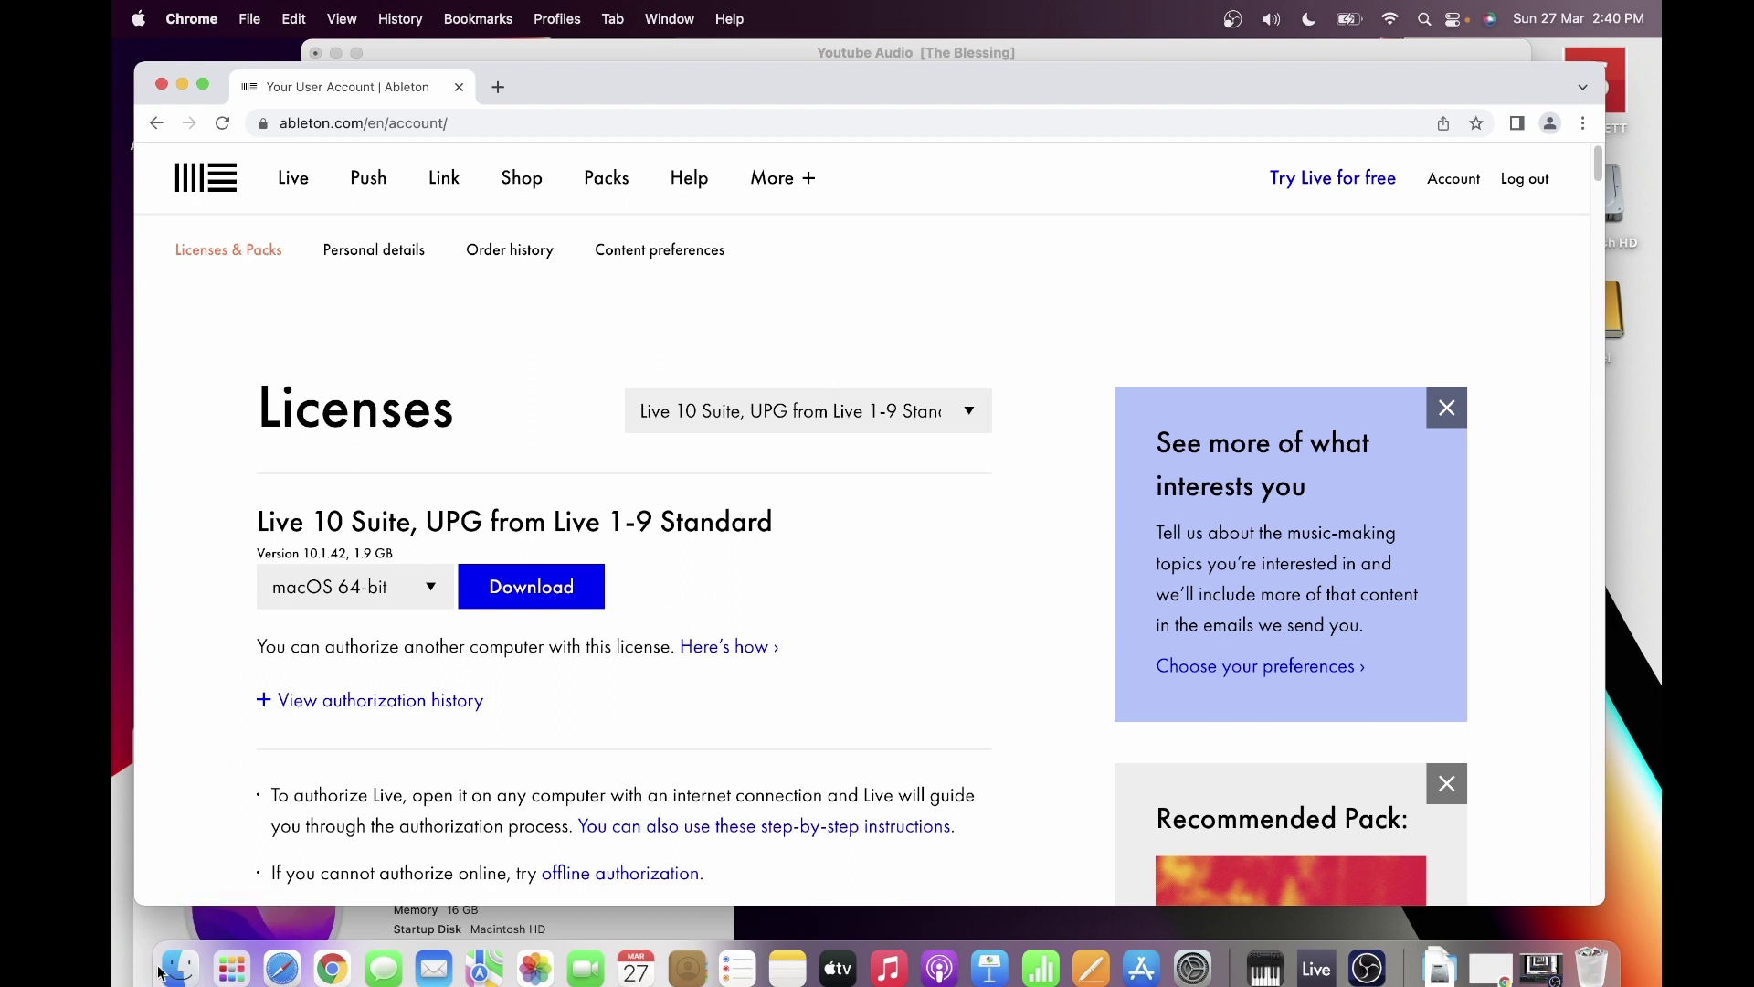
left_click(148, 932)
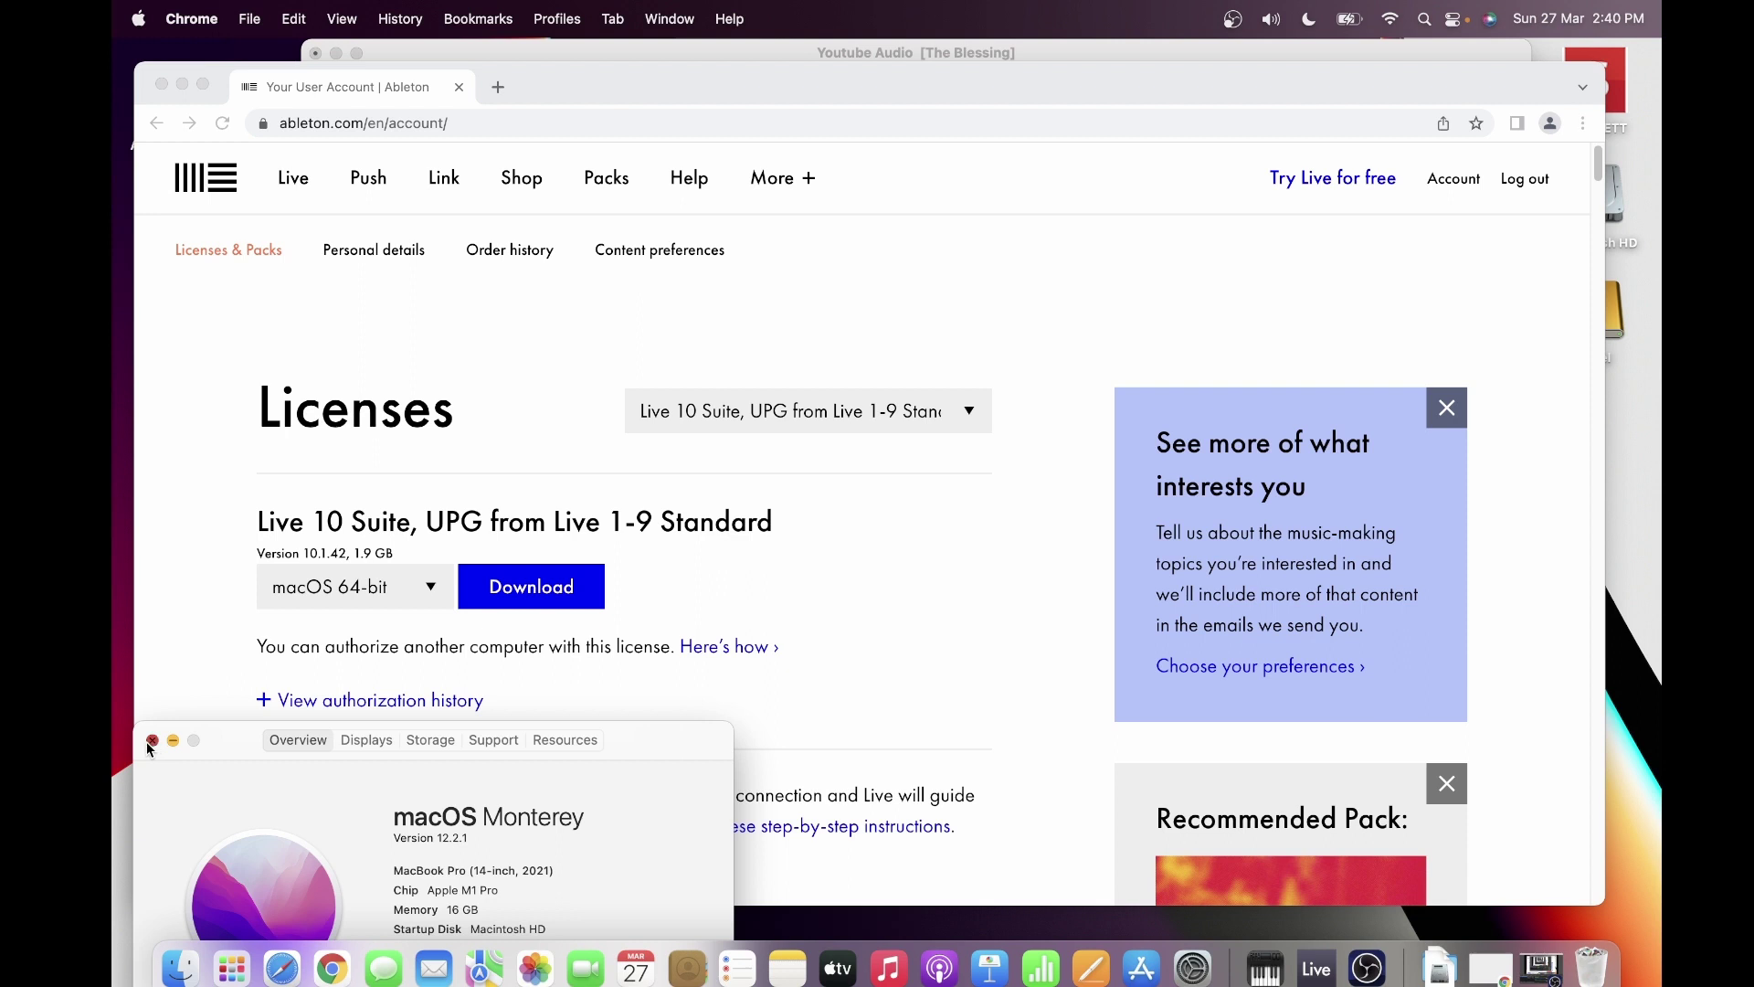
left_click(153, 740)
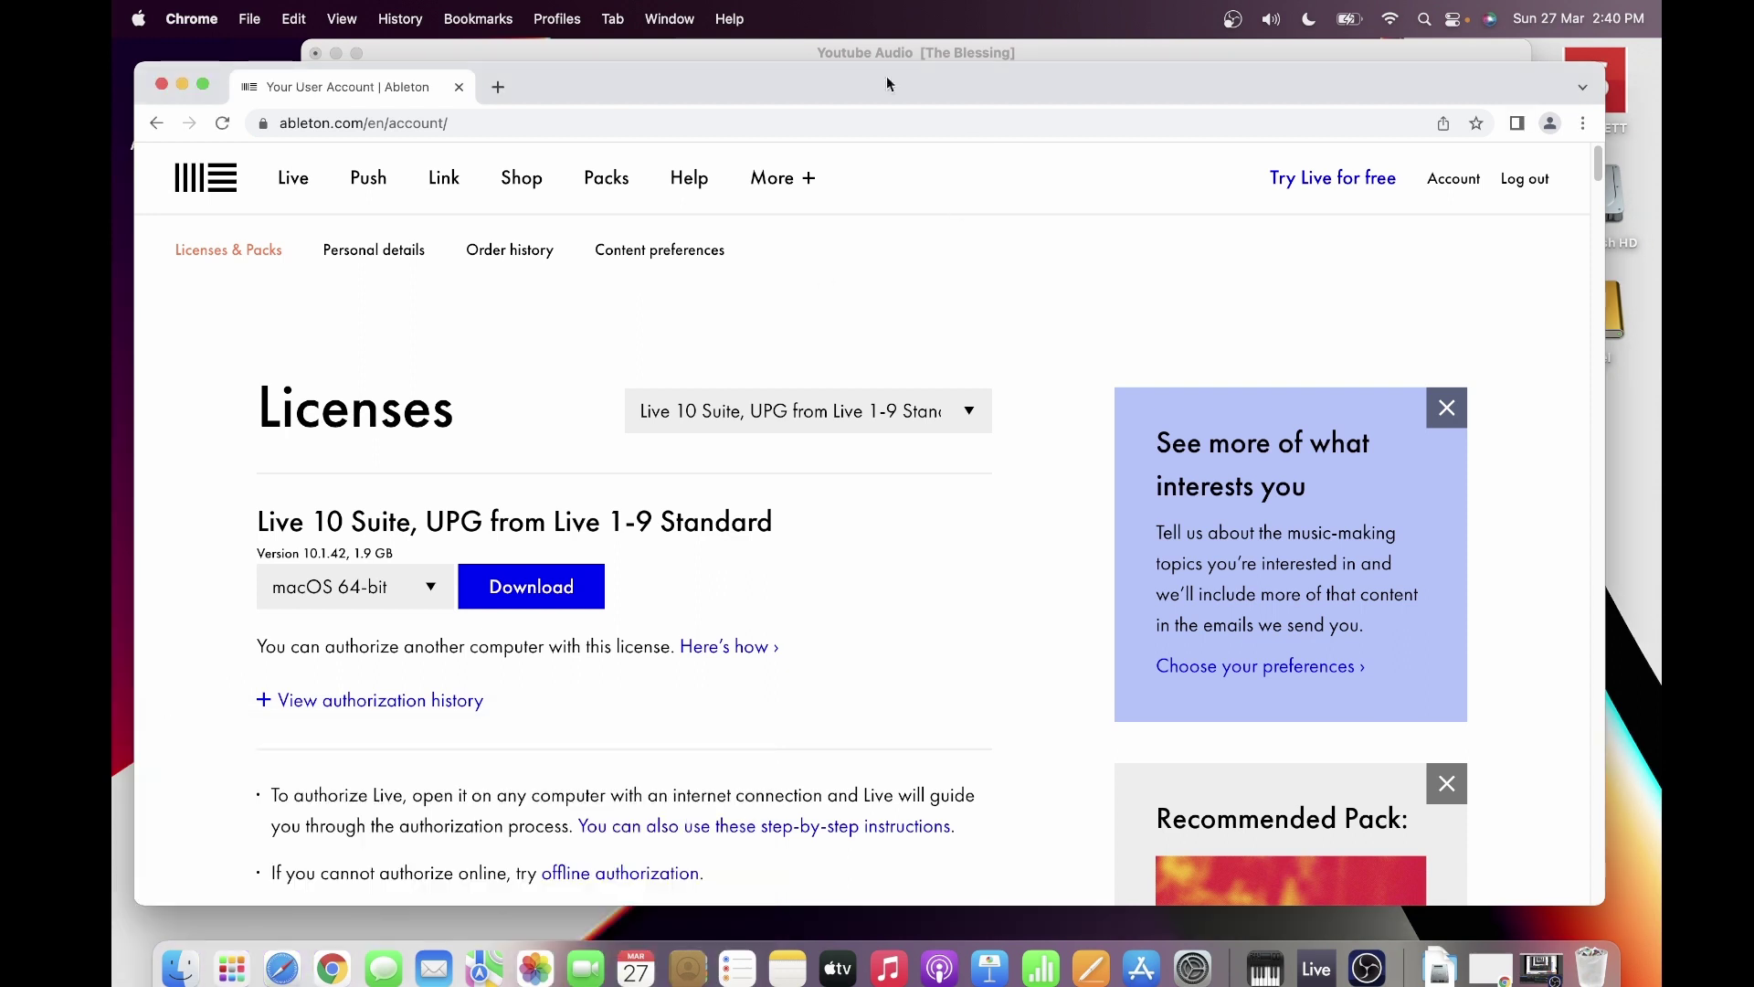
left_click(182, 85)
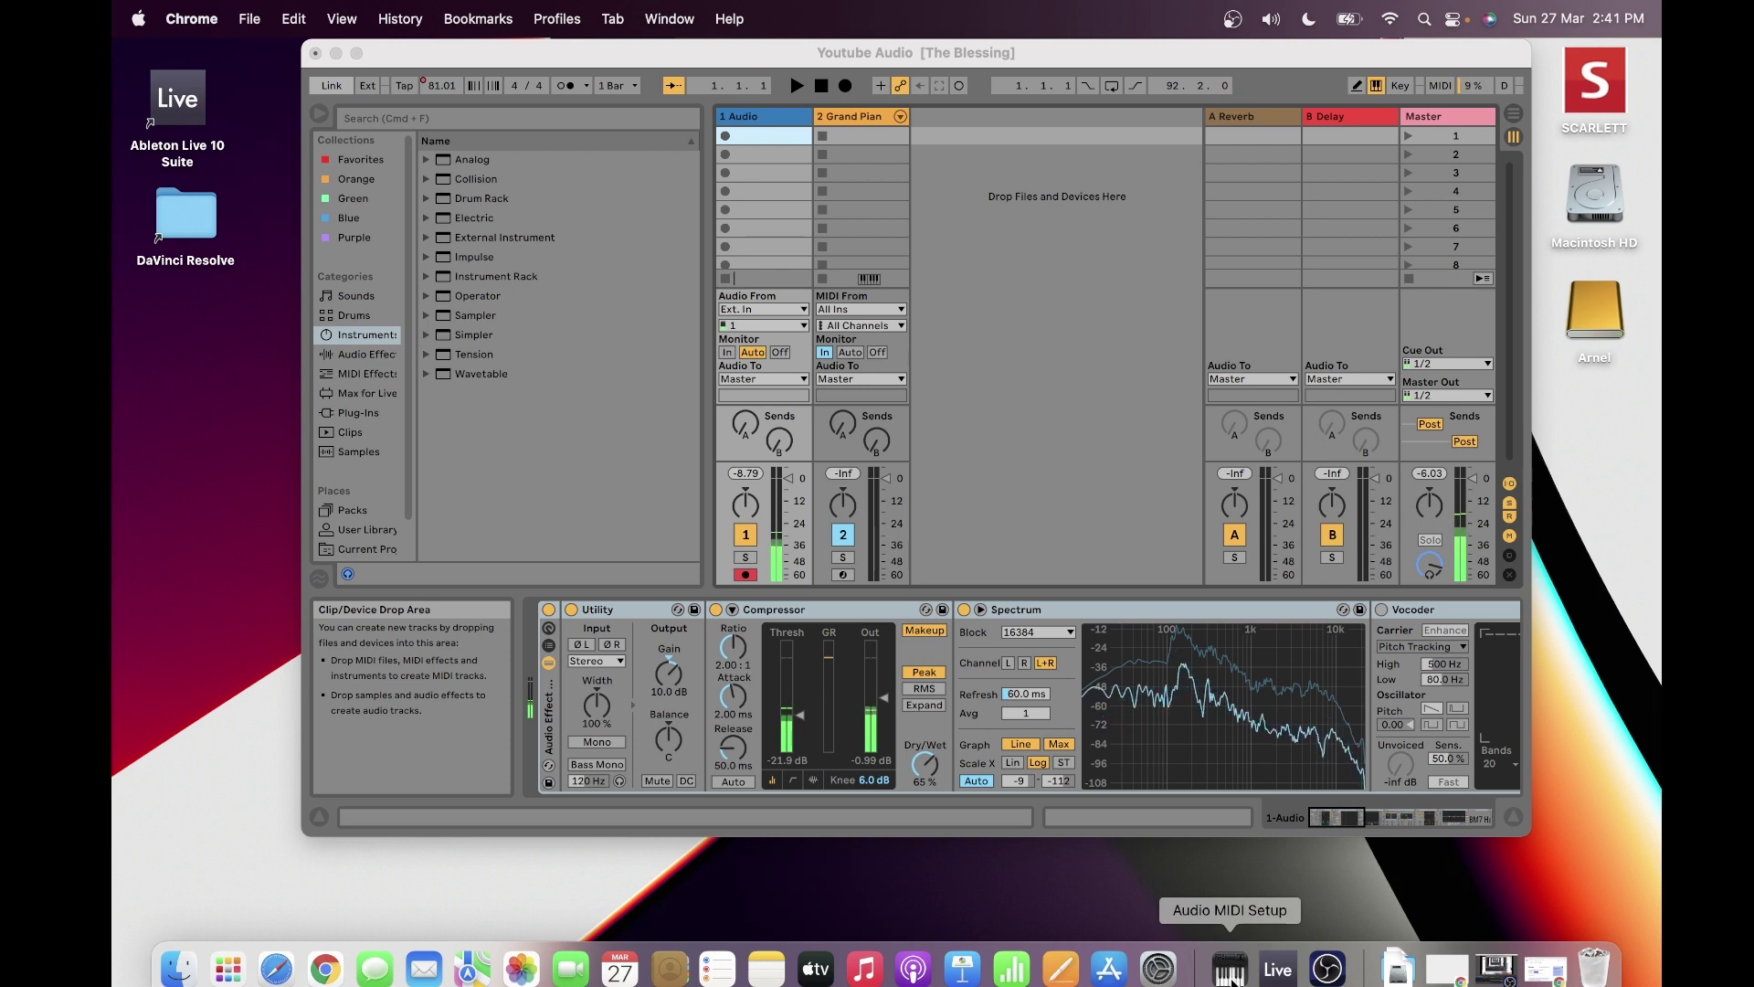
Step: Open Audio MIDI Setup, examine the MIDI Studio devices and the Blackhole Plantronics device settings, and close both windows
left_click(1233, 976)
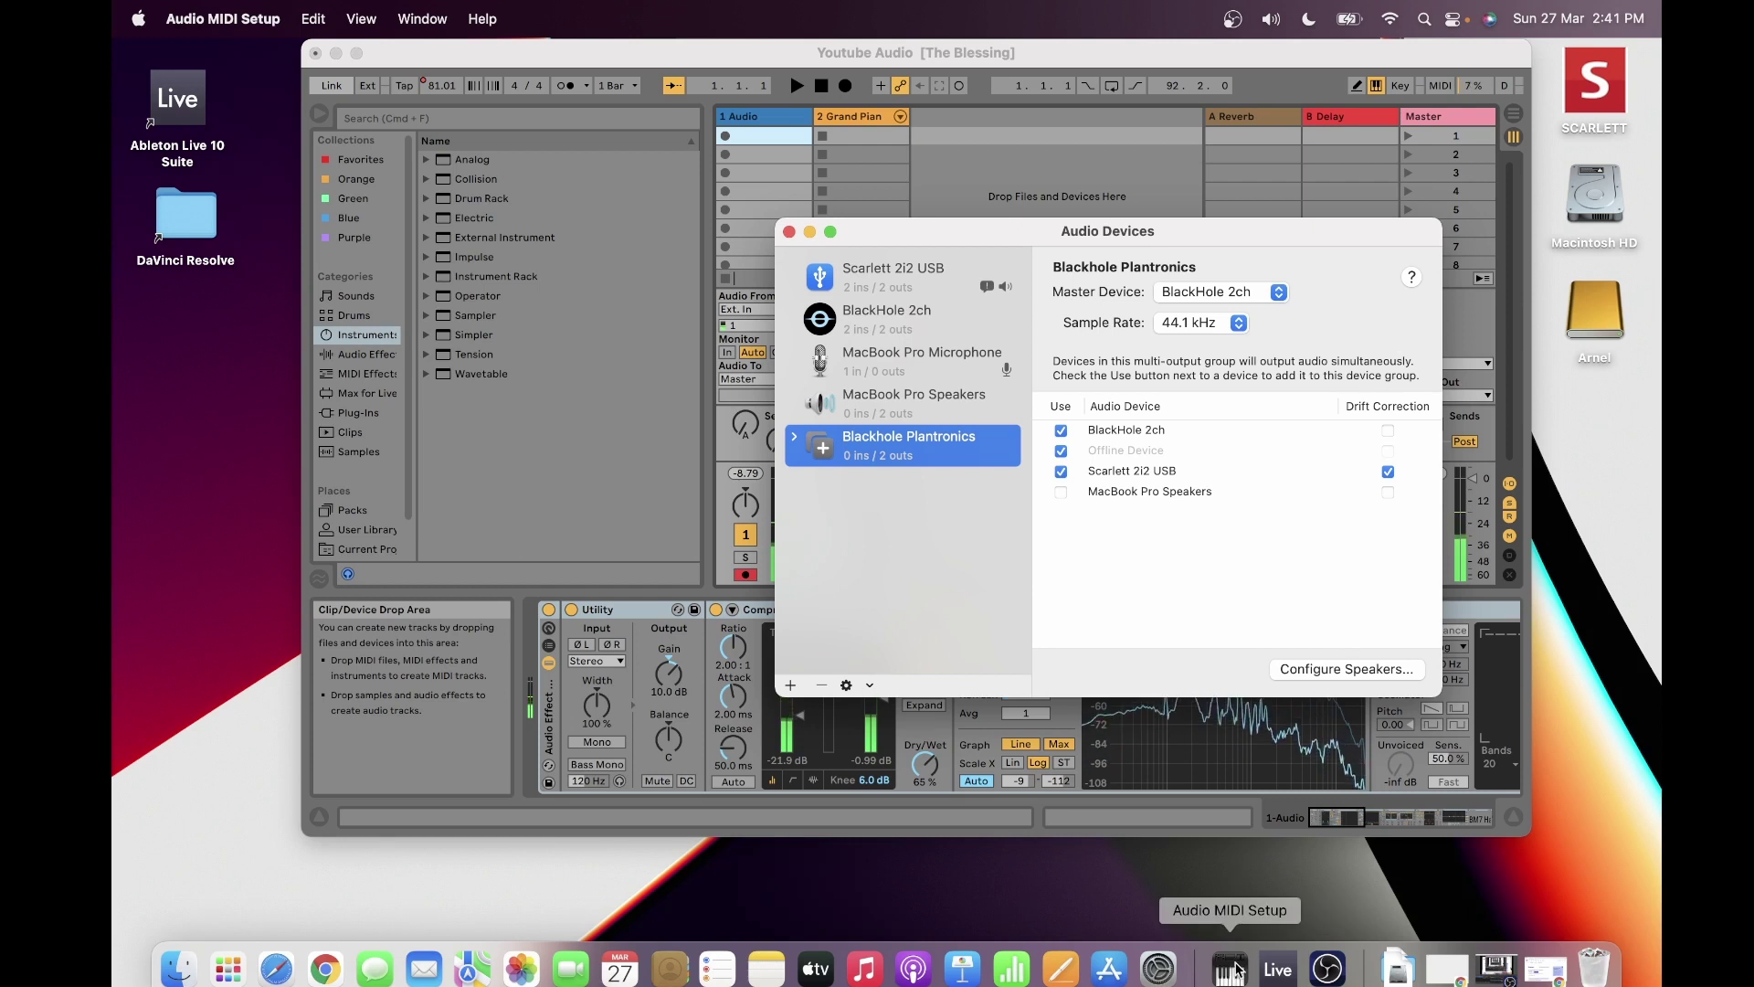
left_click(433, 20)
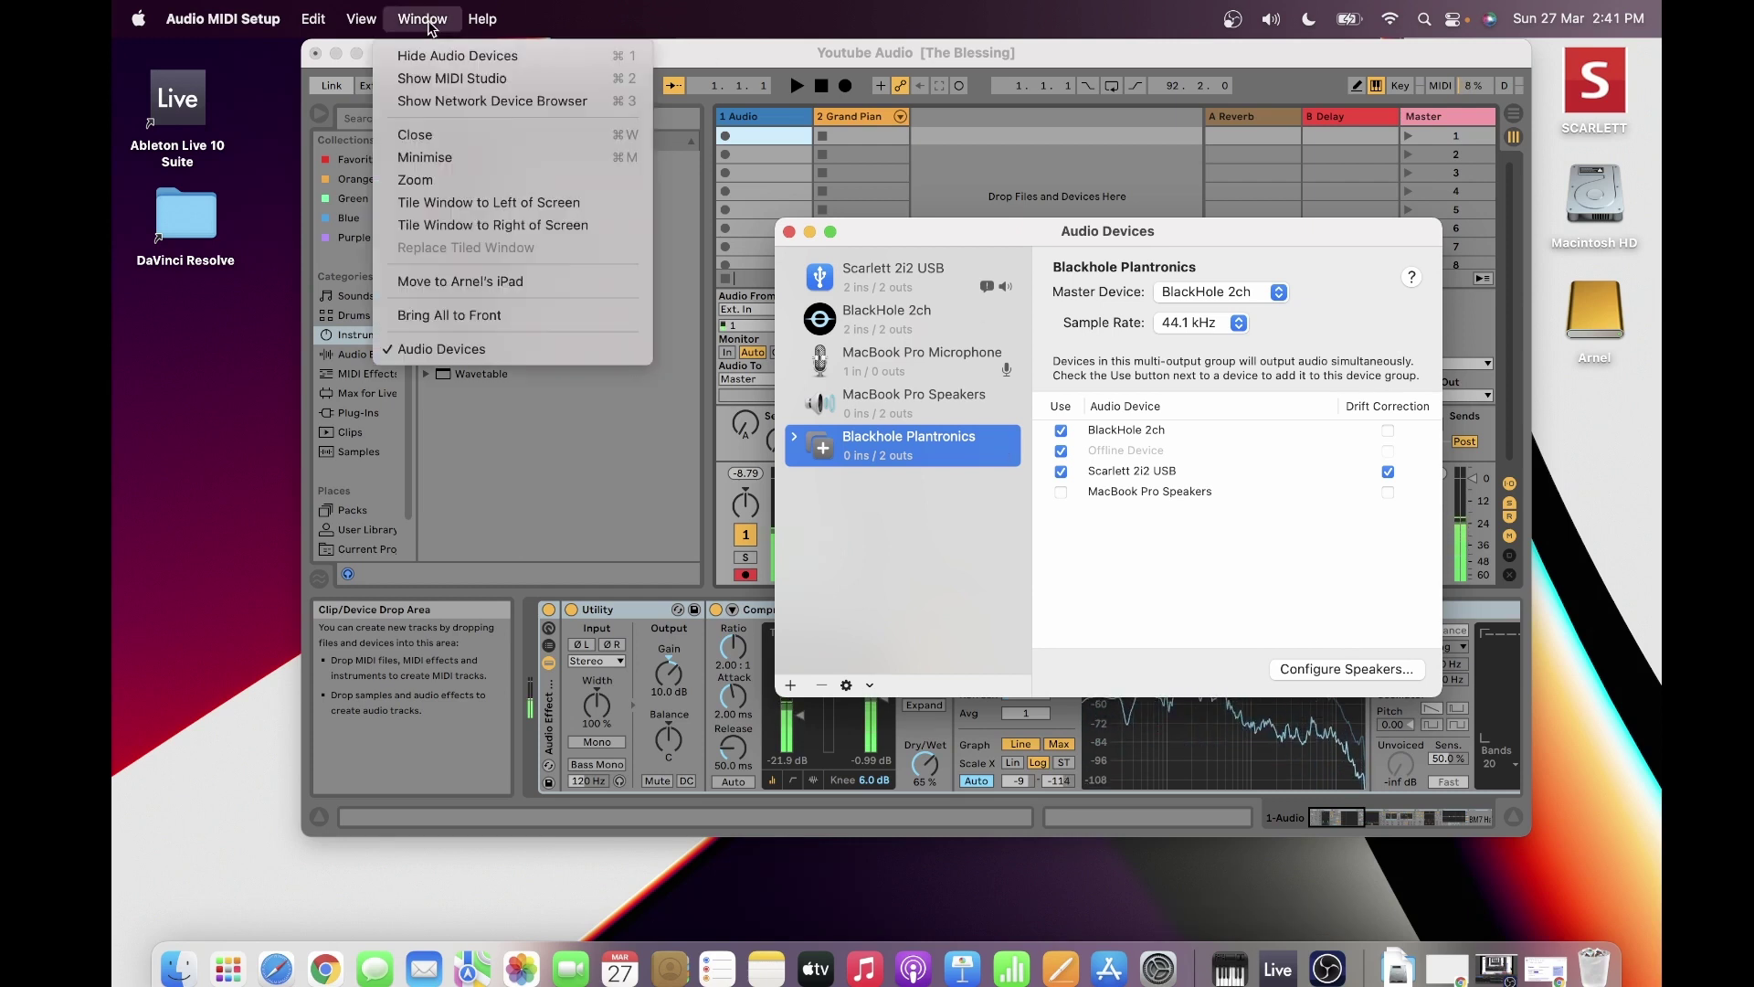
left_click(428, 80)
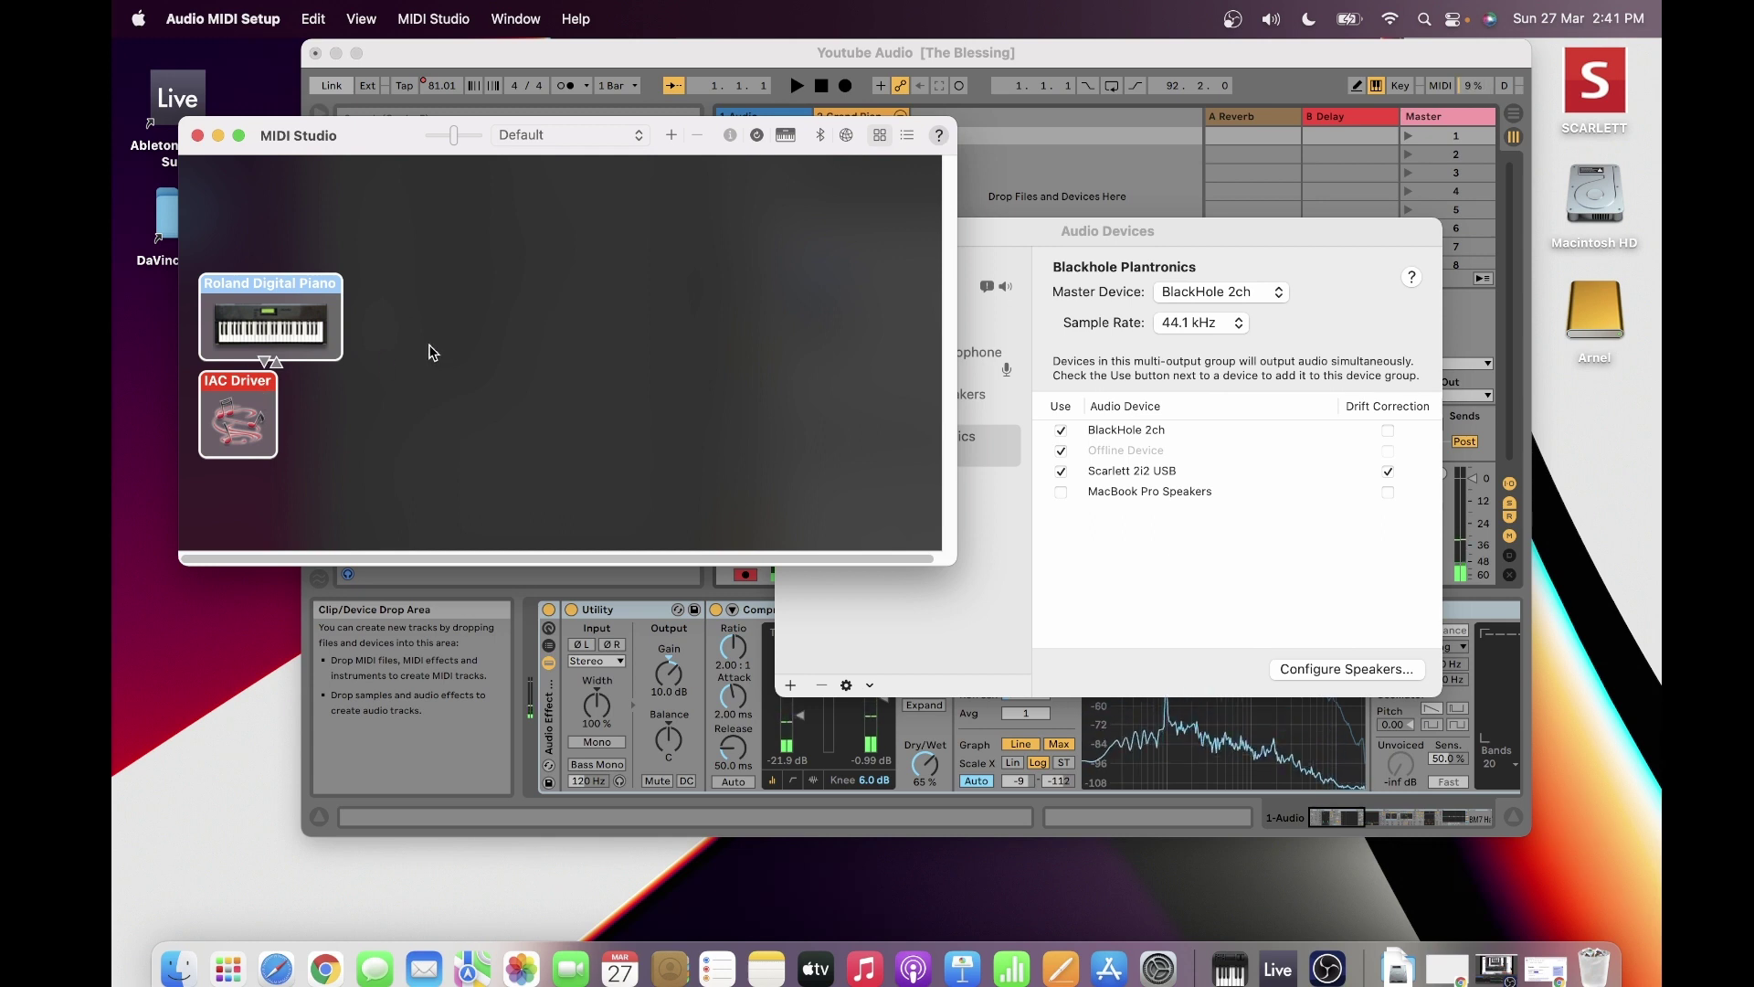
left_click(198, 137)
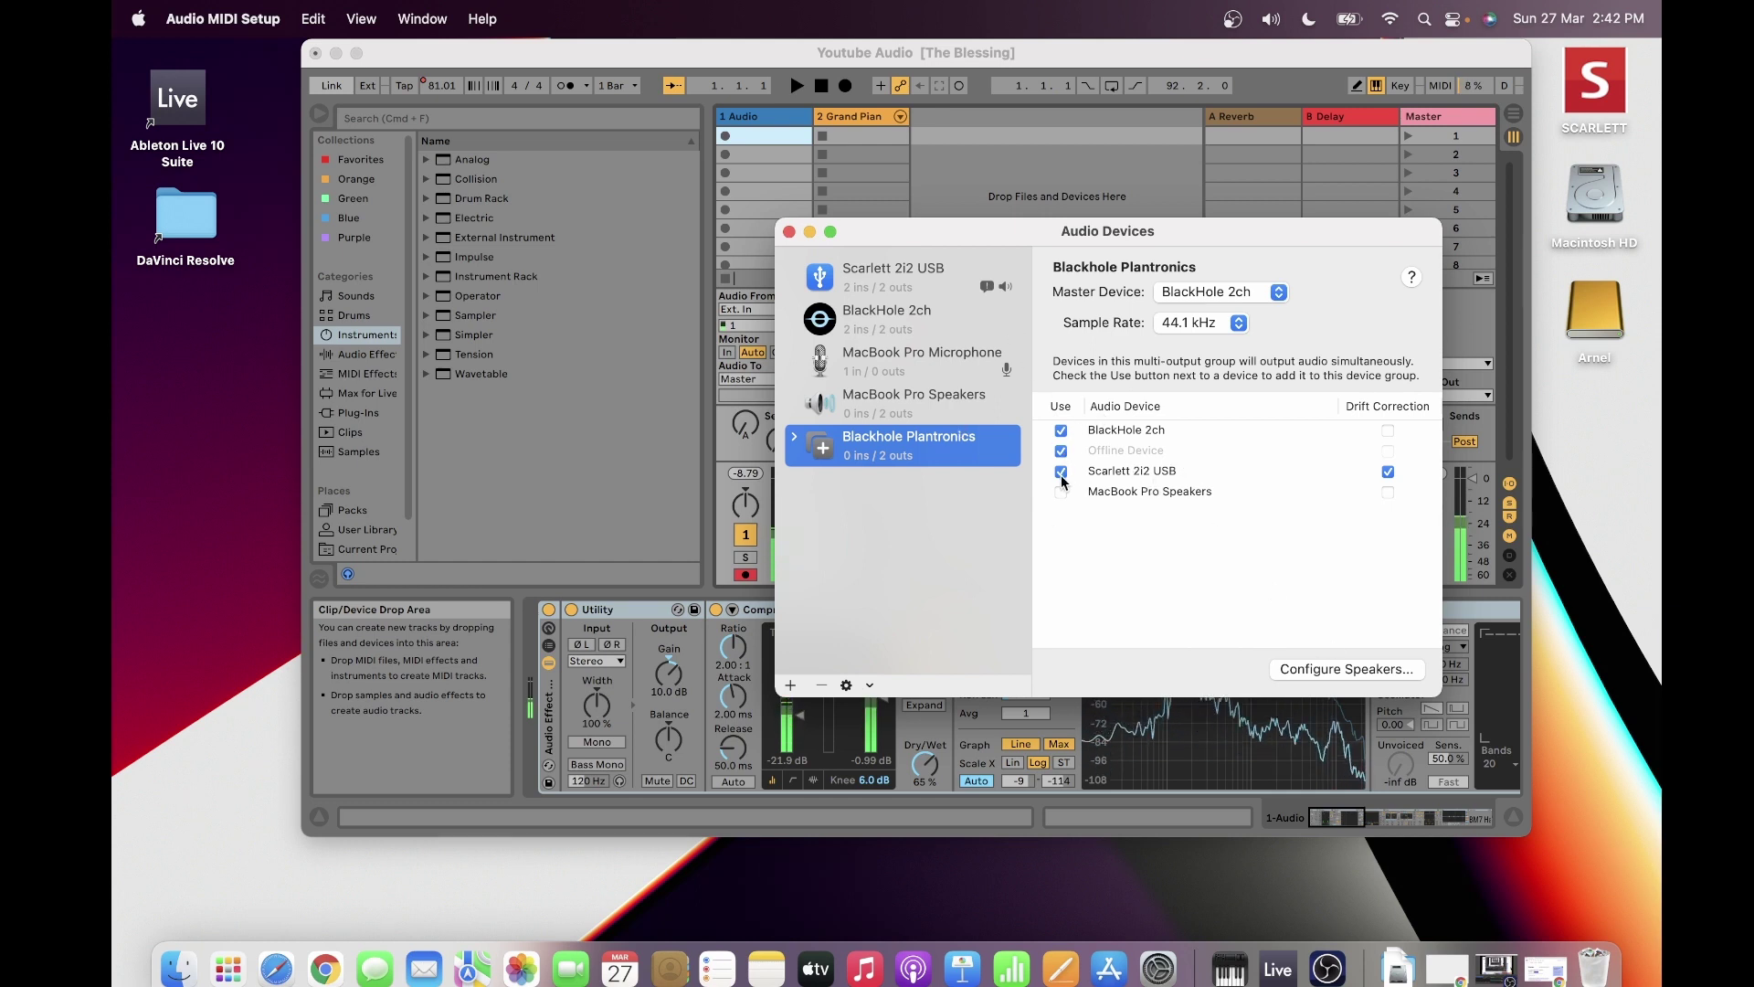
left_click(788, 231)
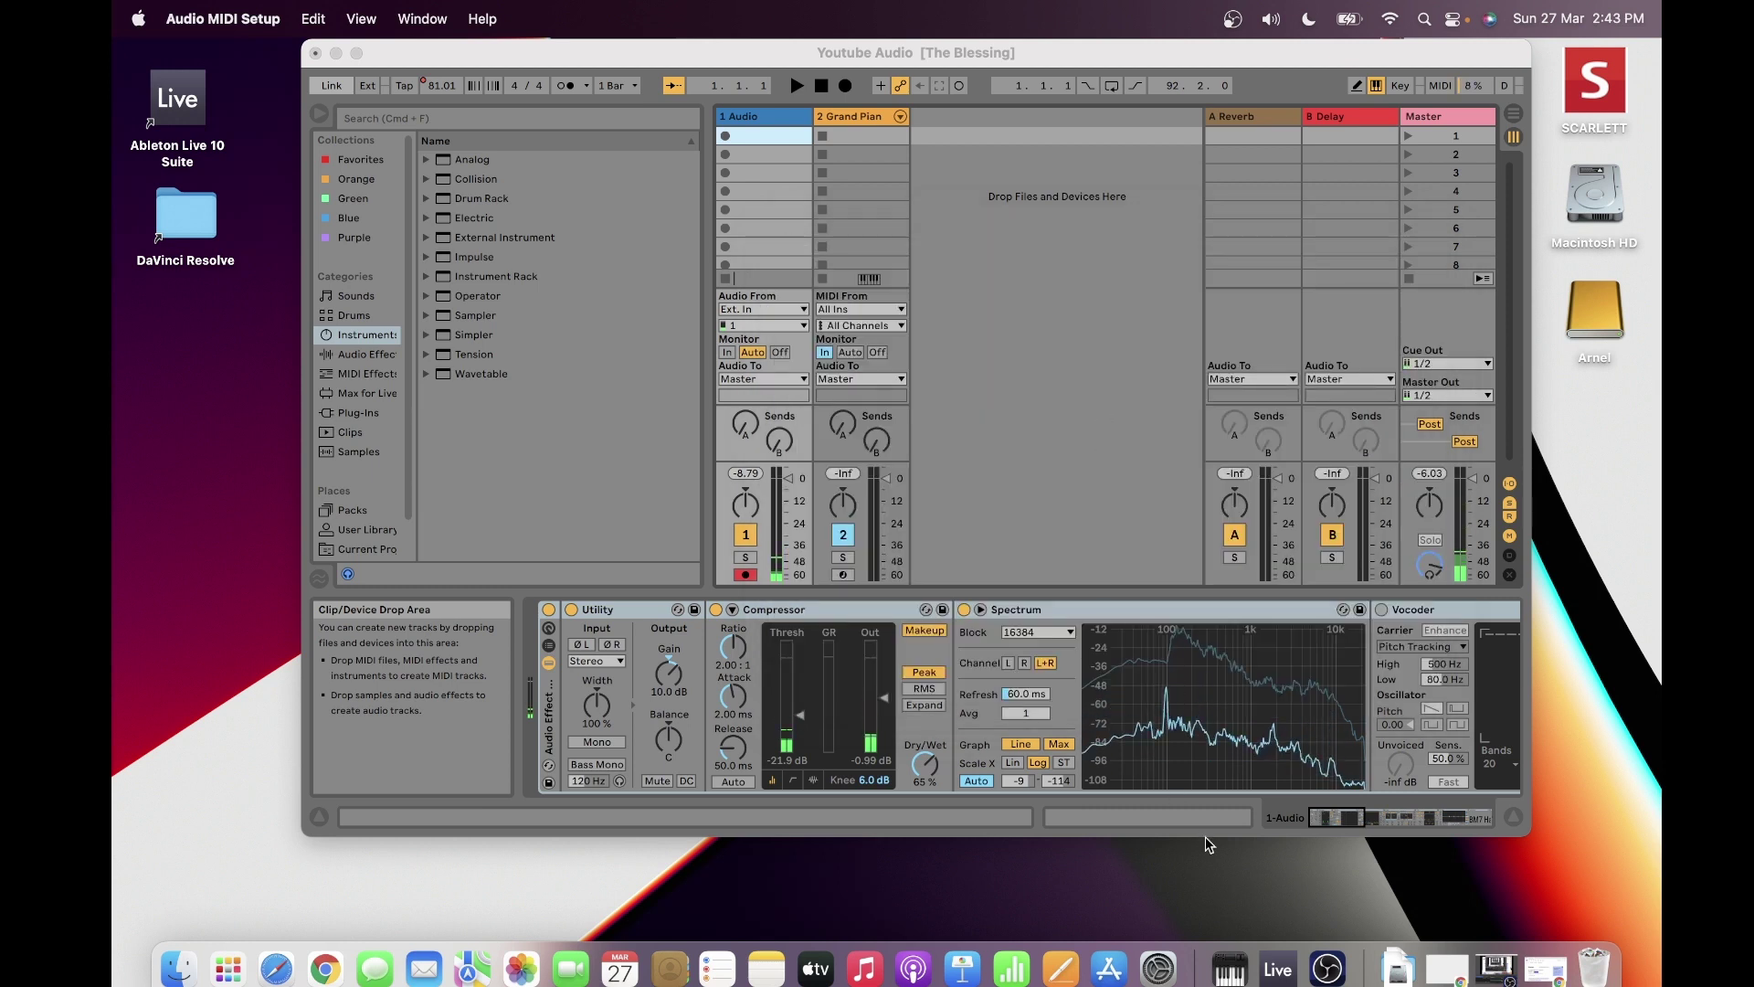
Step: Check the available sound output devices in System Preferences and close the window
left_click(1159, 967)
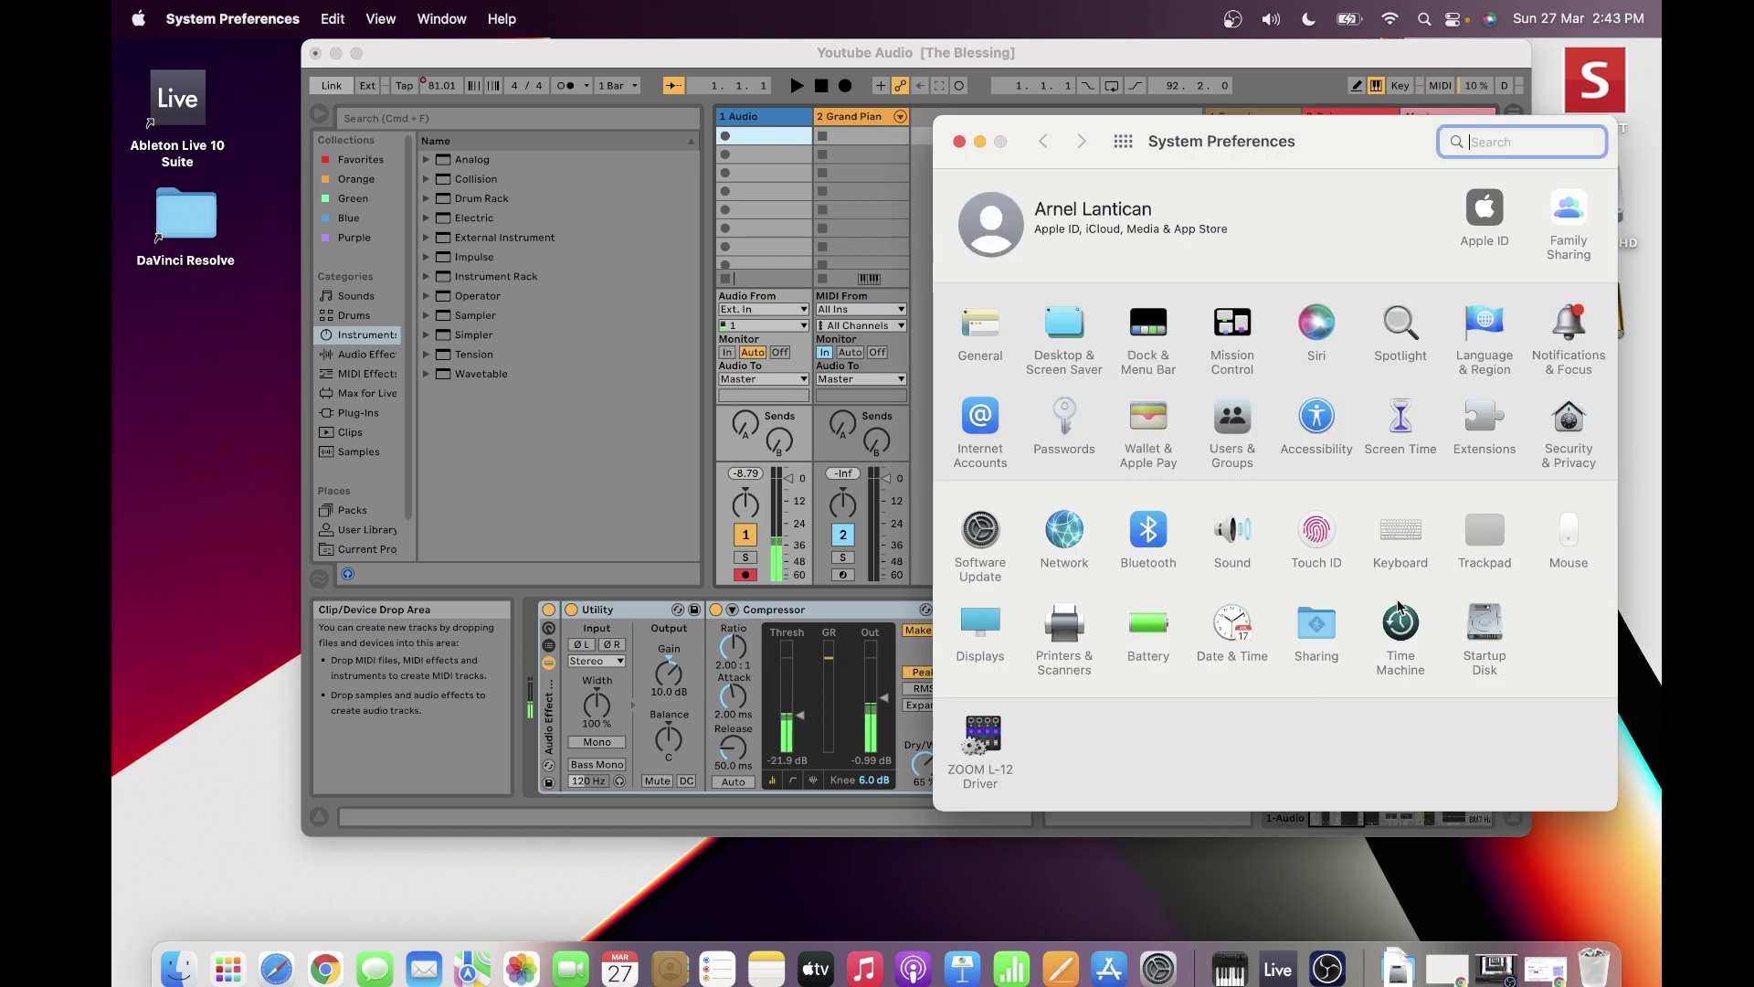
left_click(1223, 530)
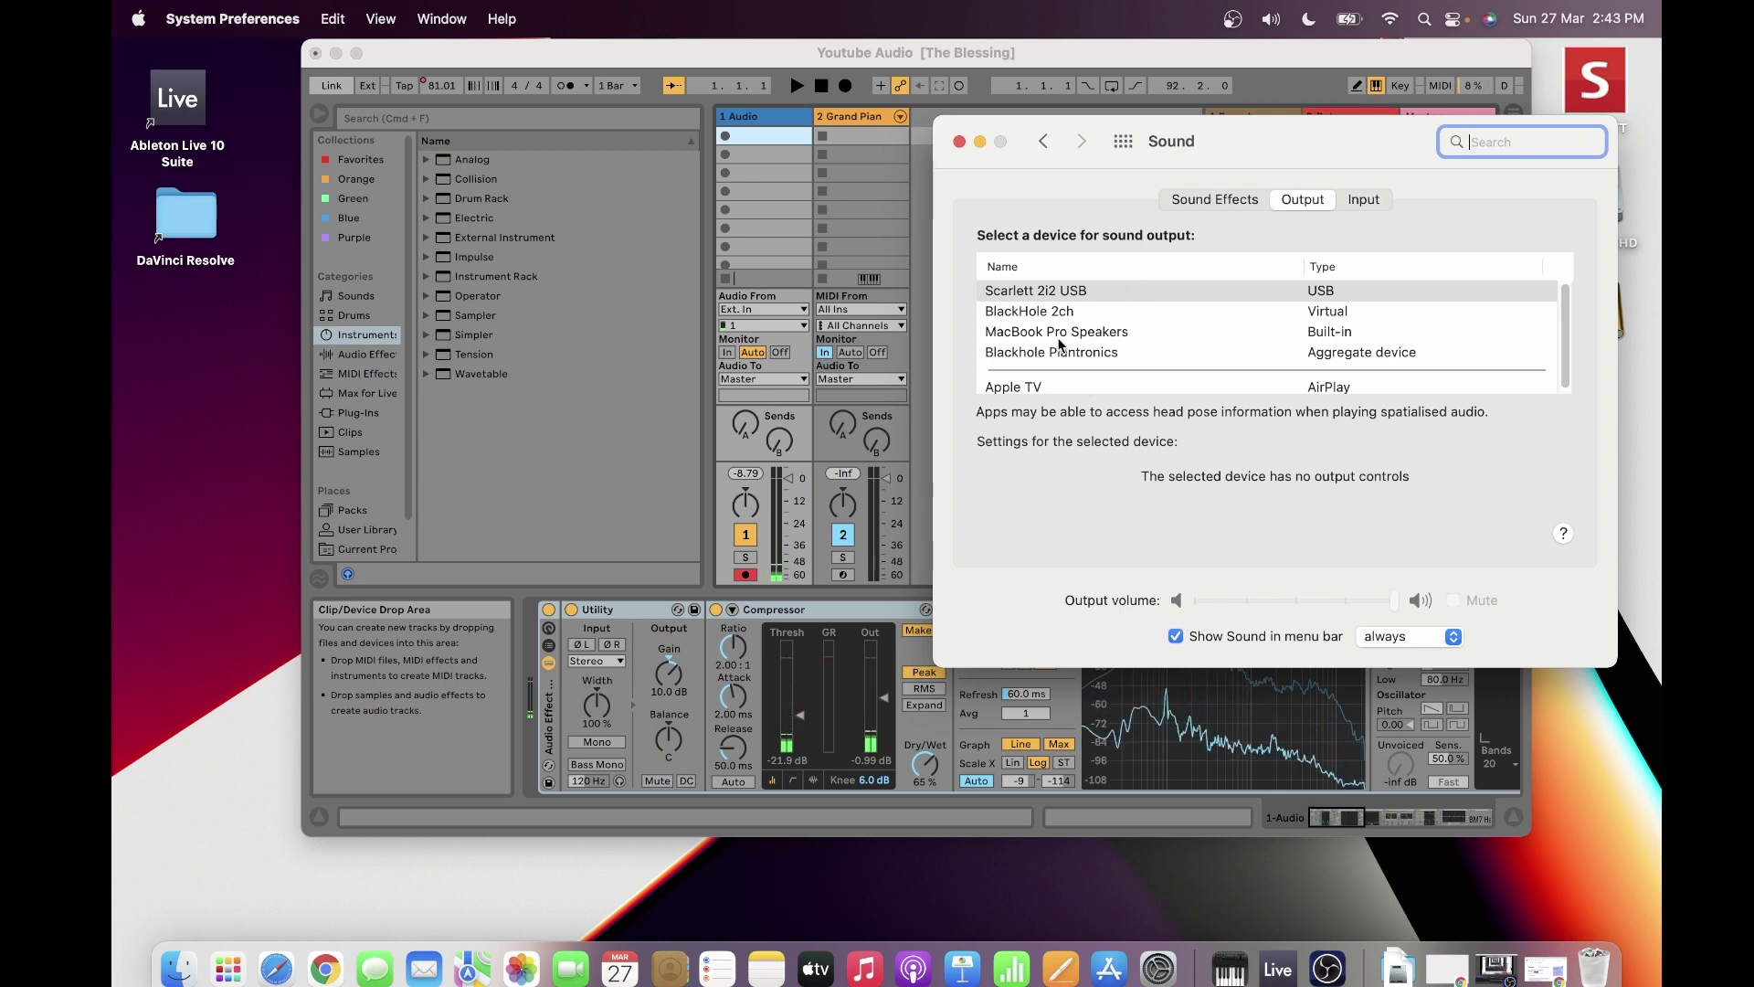
left_click(959, 143)
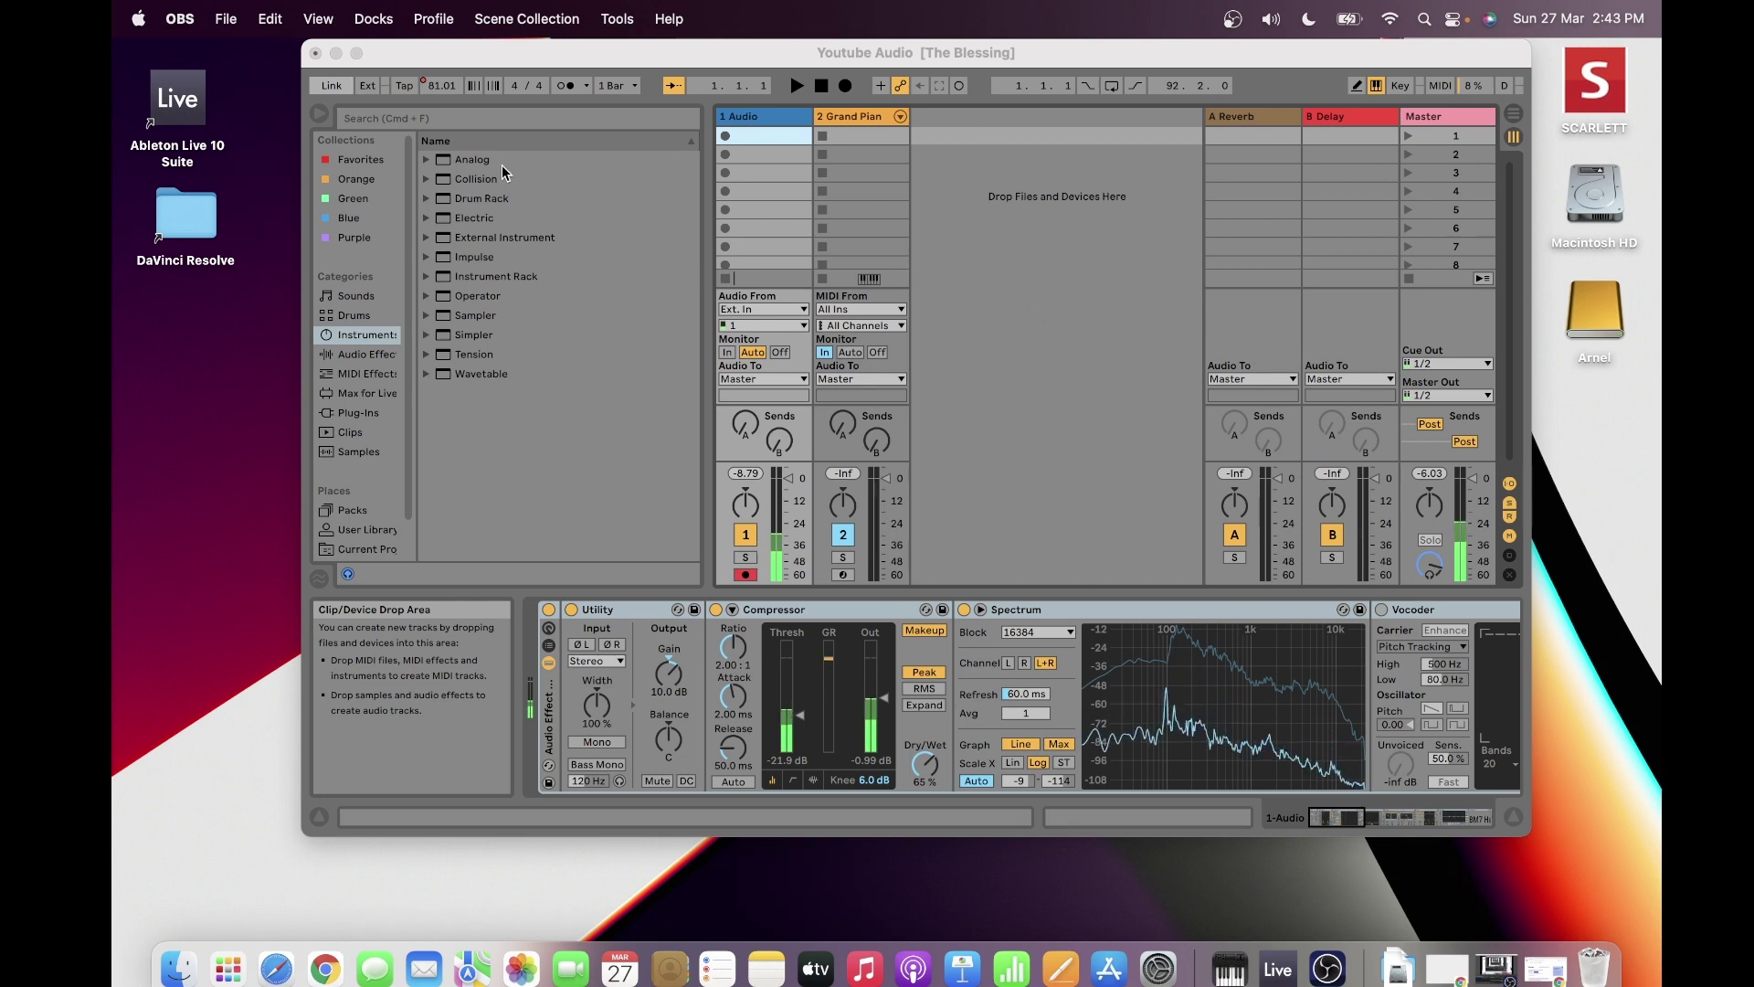
Step: Switch to the Ableton Live set, make it full screen and open Live's Preferences
left_click(357, 53)
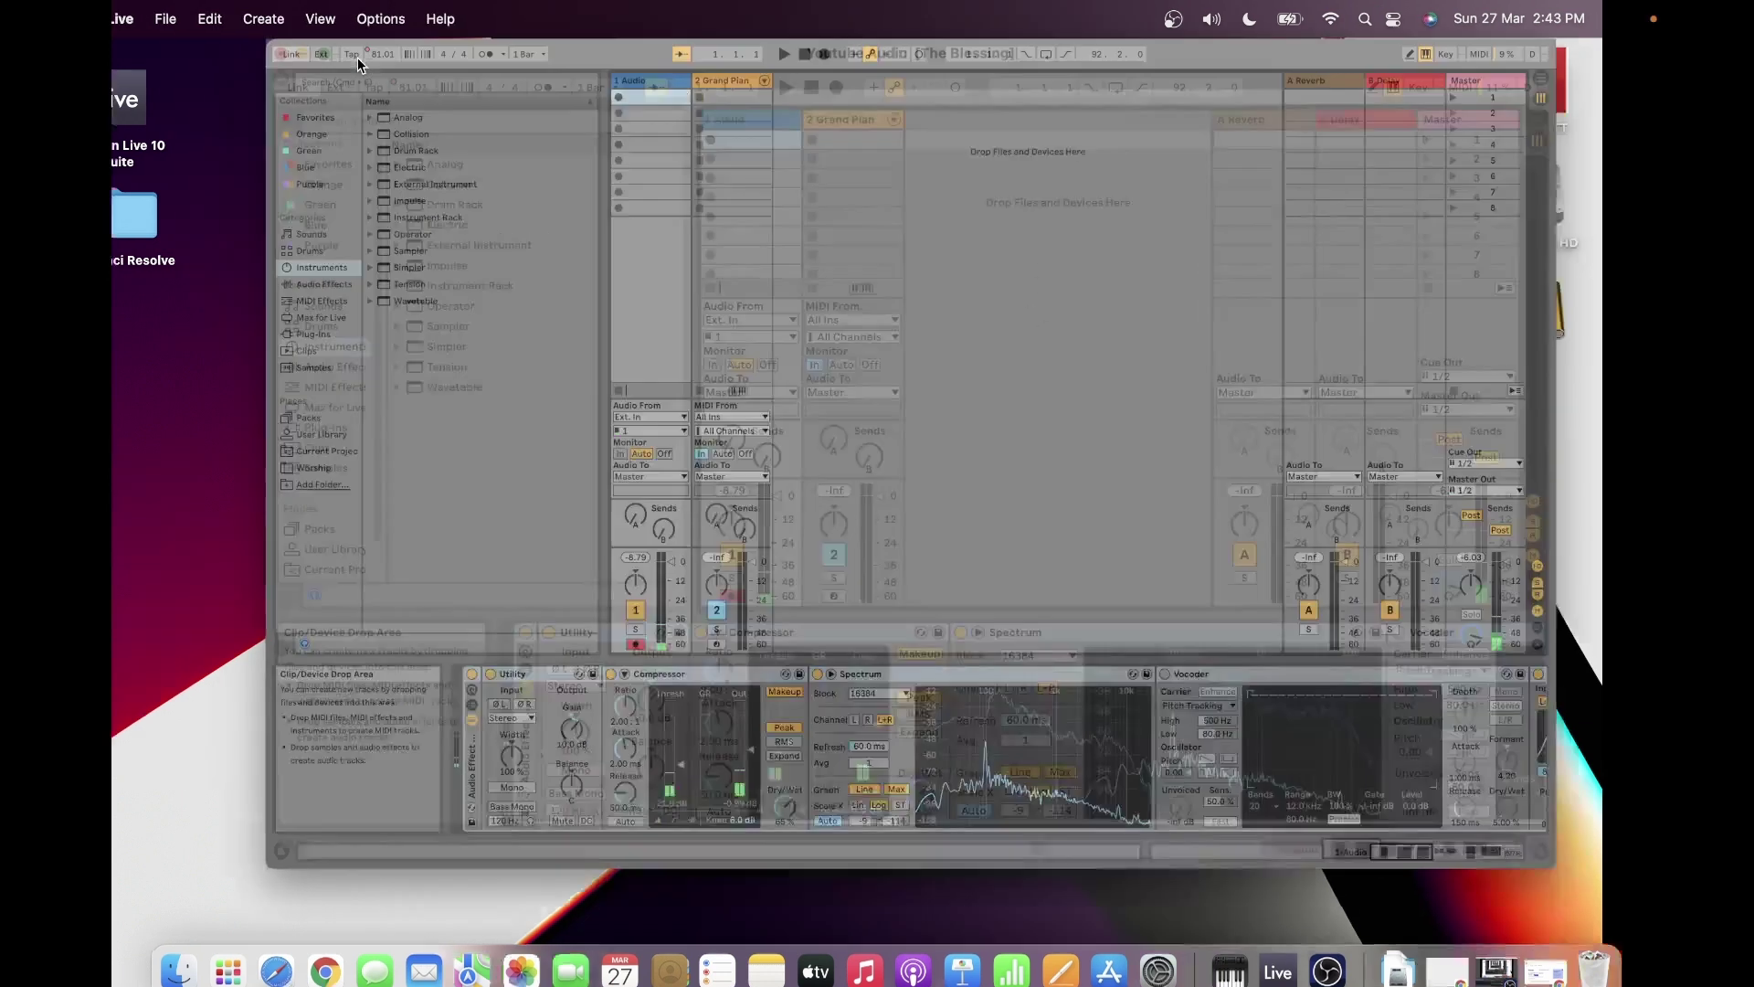
mouse_move(180, 7)
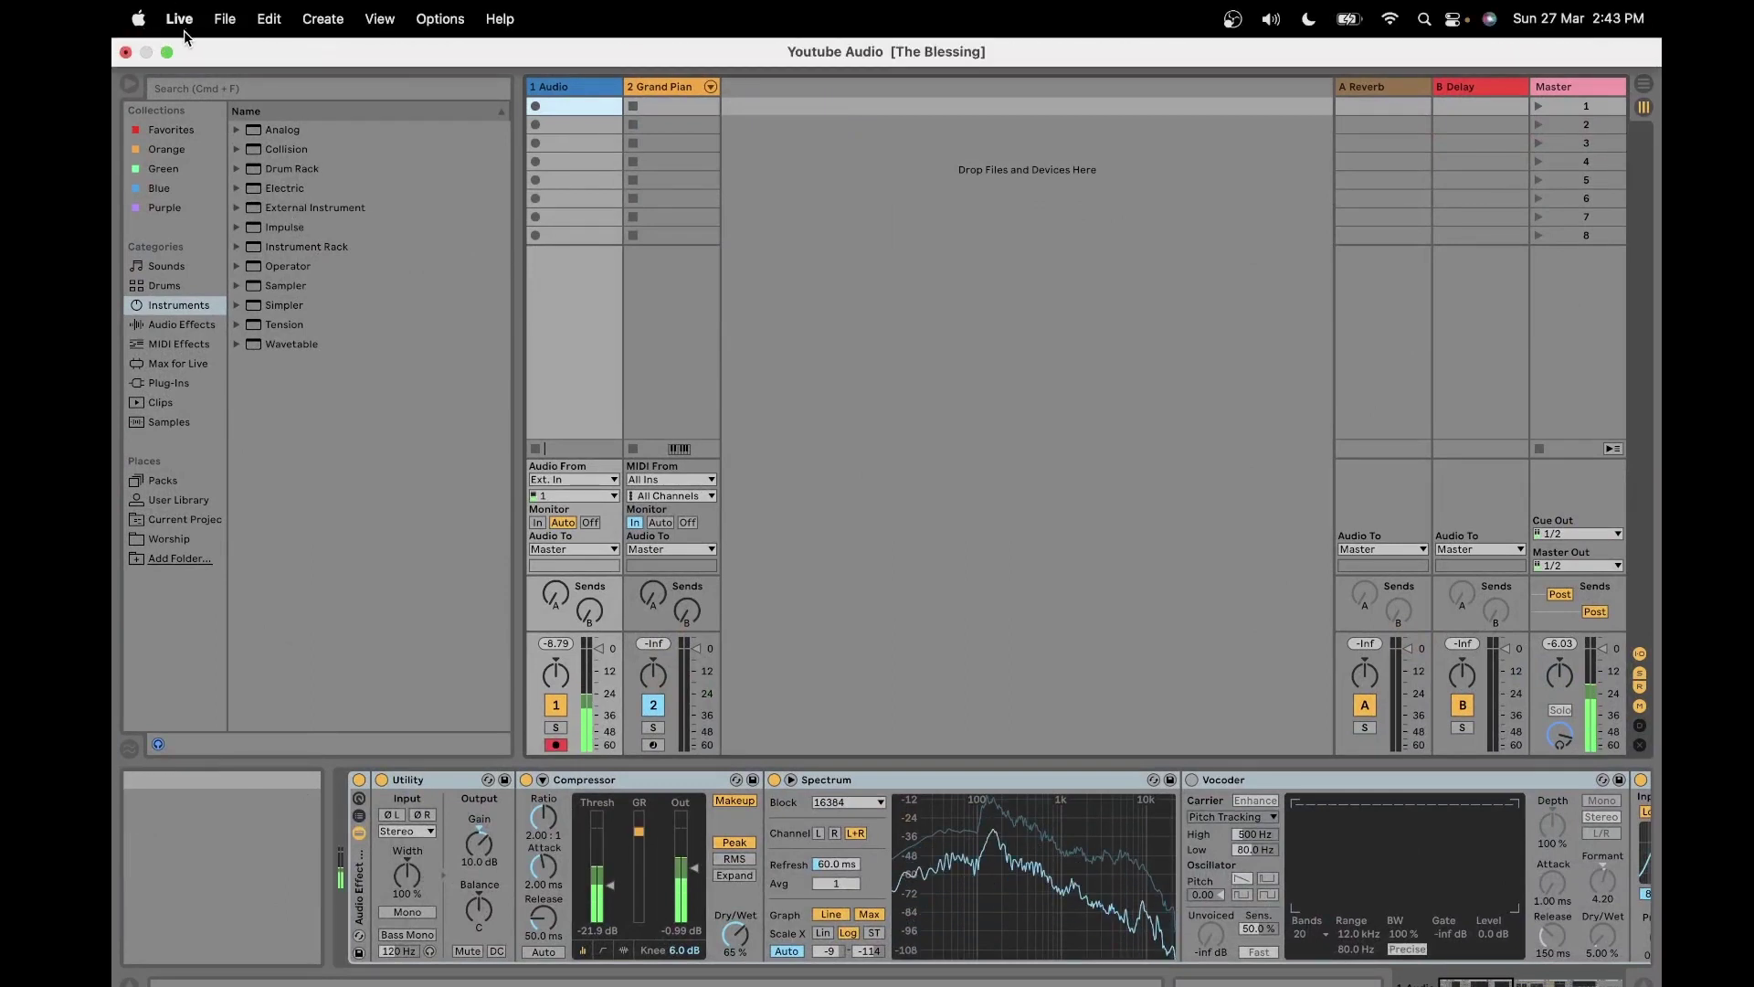
left_click(424, 22)
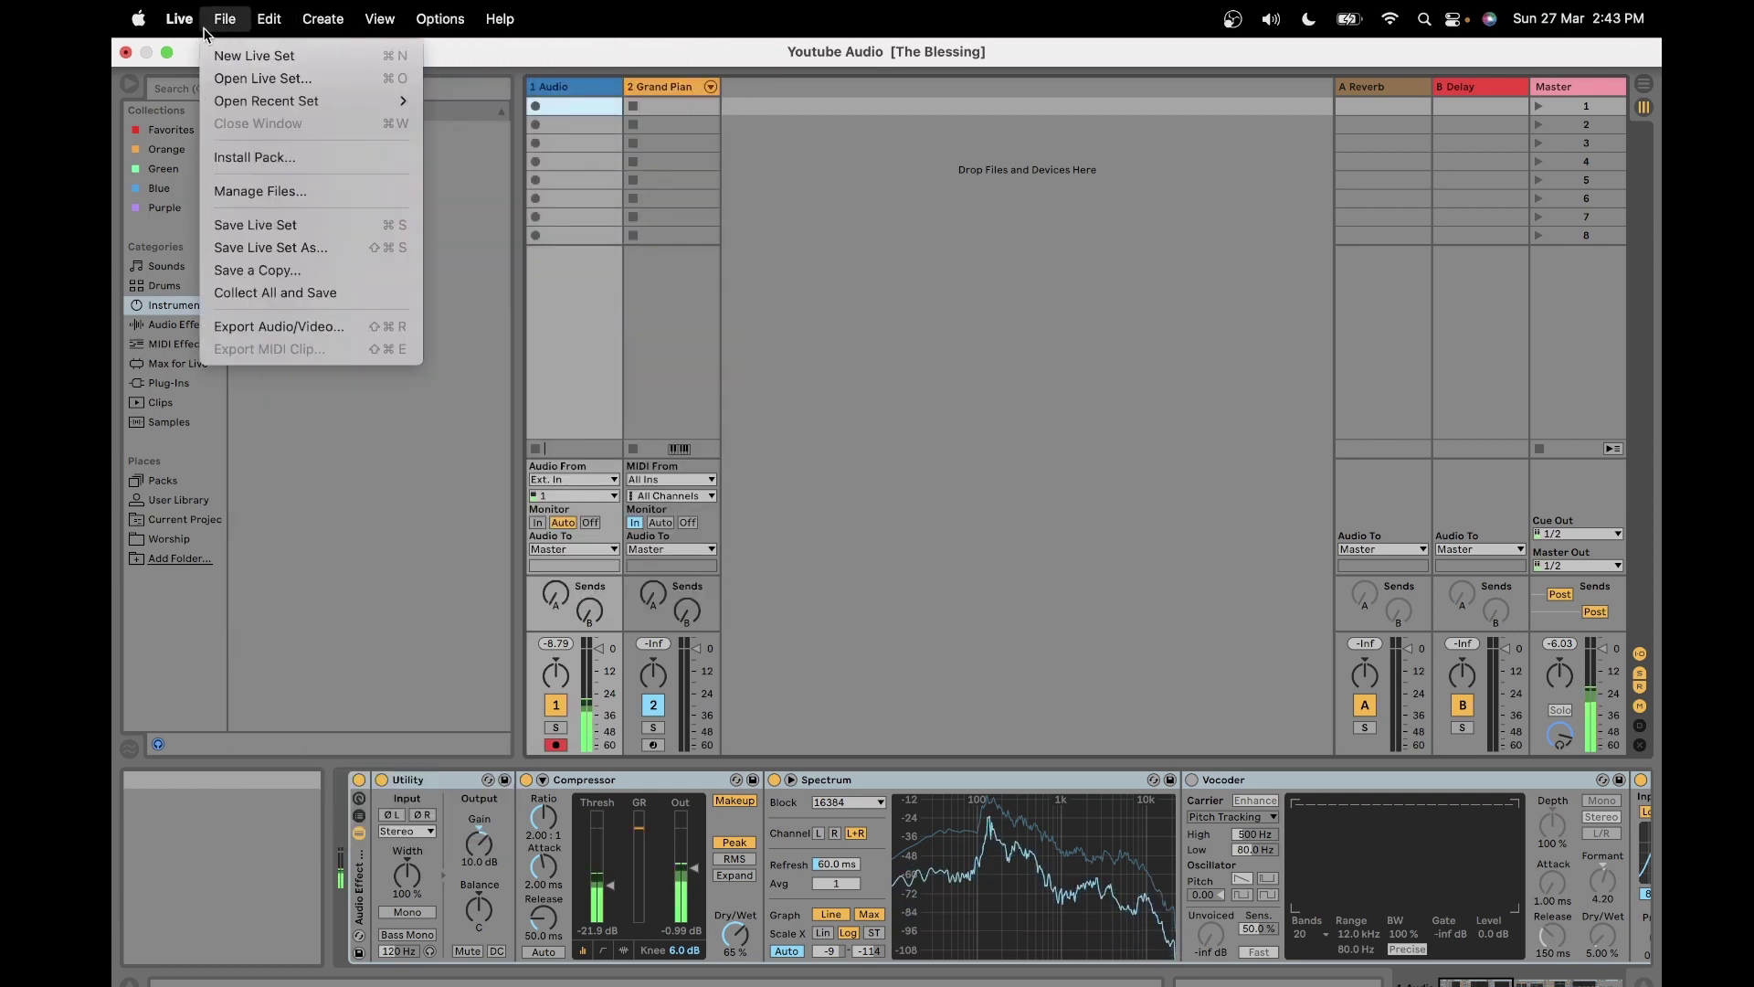
mouse_move(192, 27)
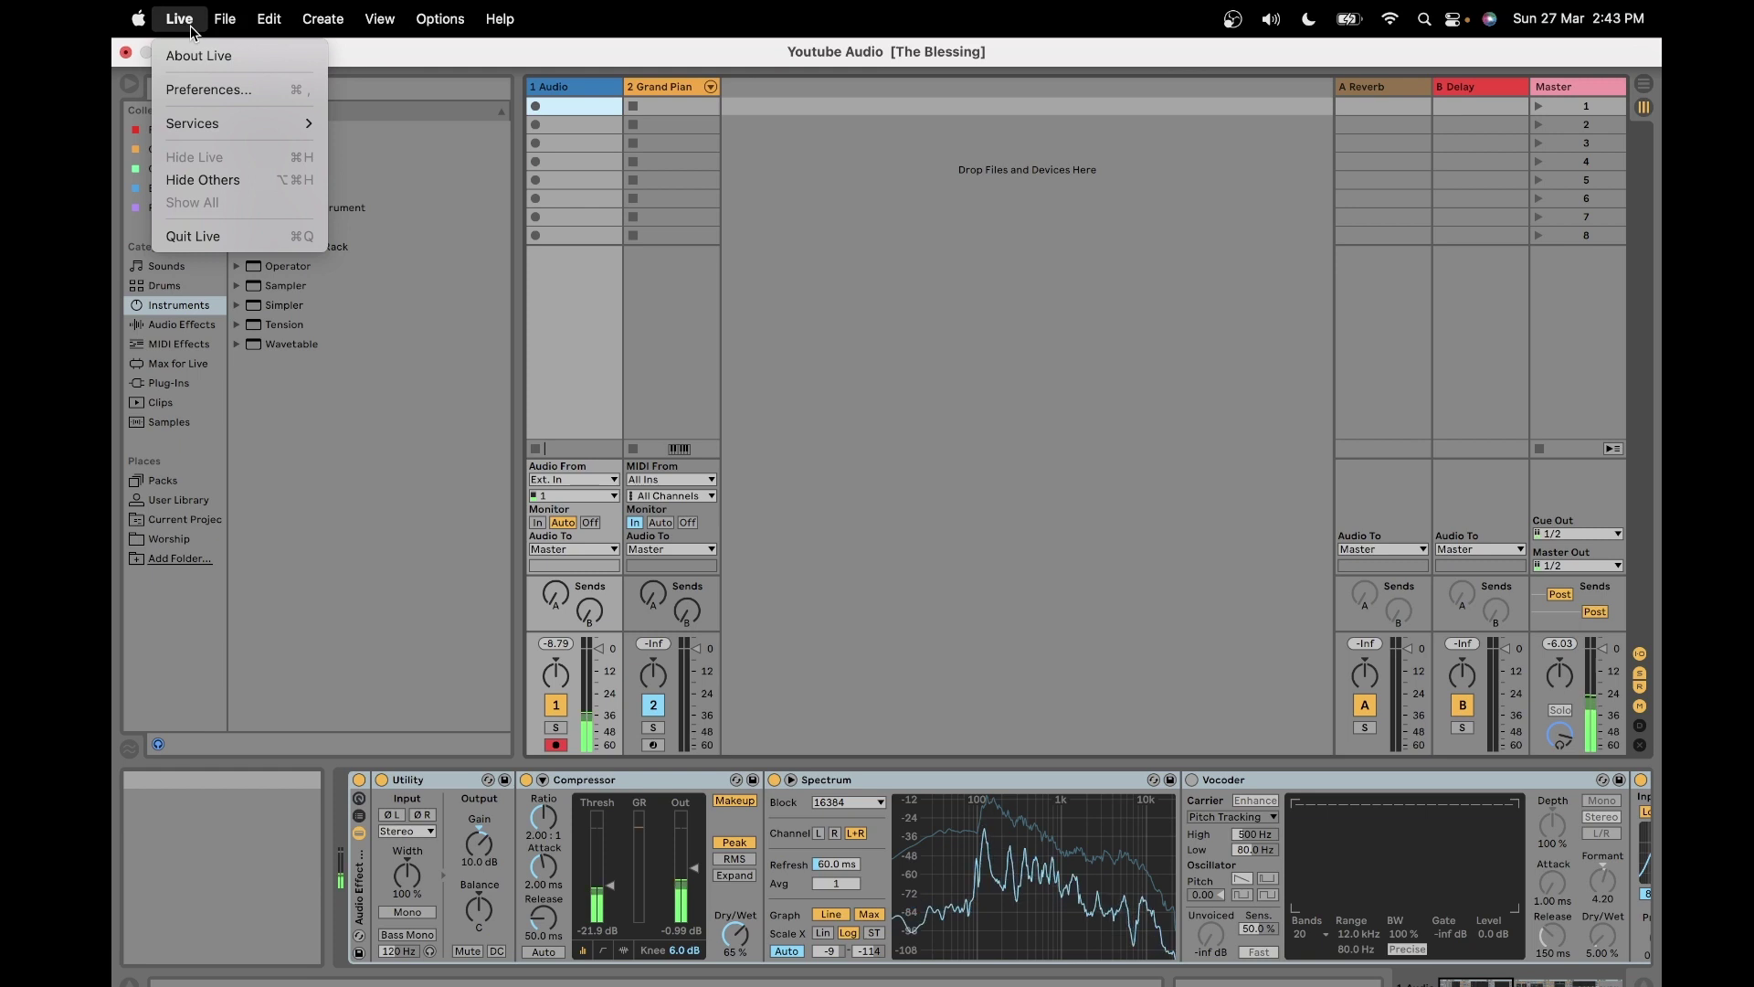
left_click(187, 90)
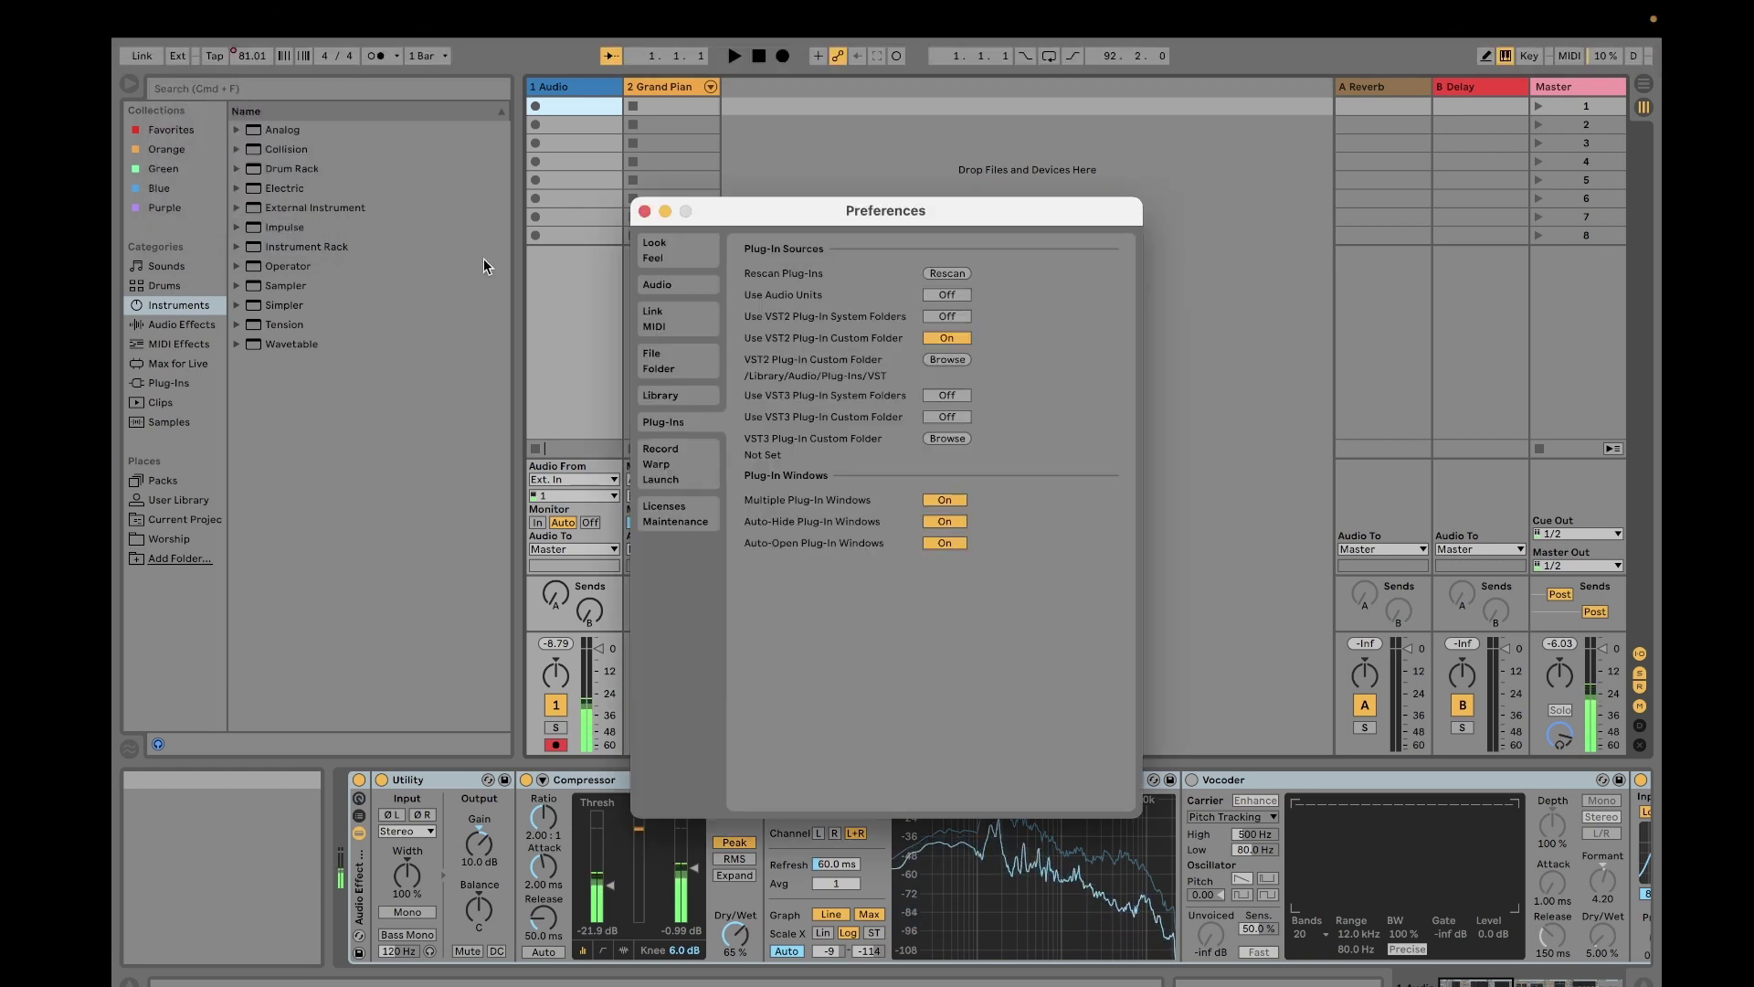
Step: Examine the audio device settings and the Link and MIDI port settings in the Preferences
left_click(658, 286)
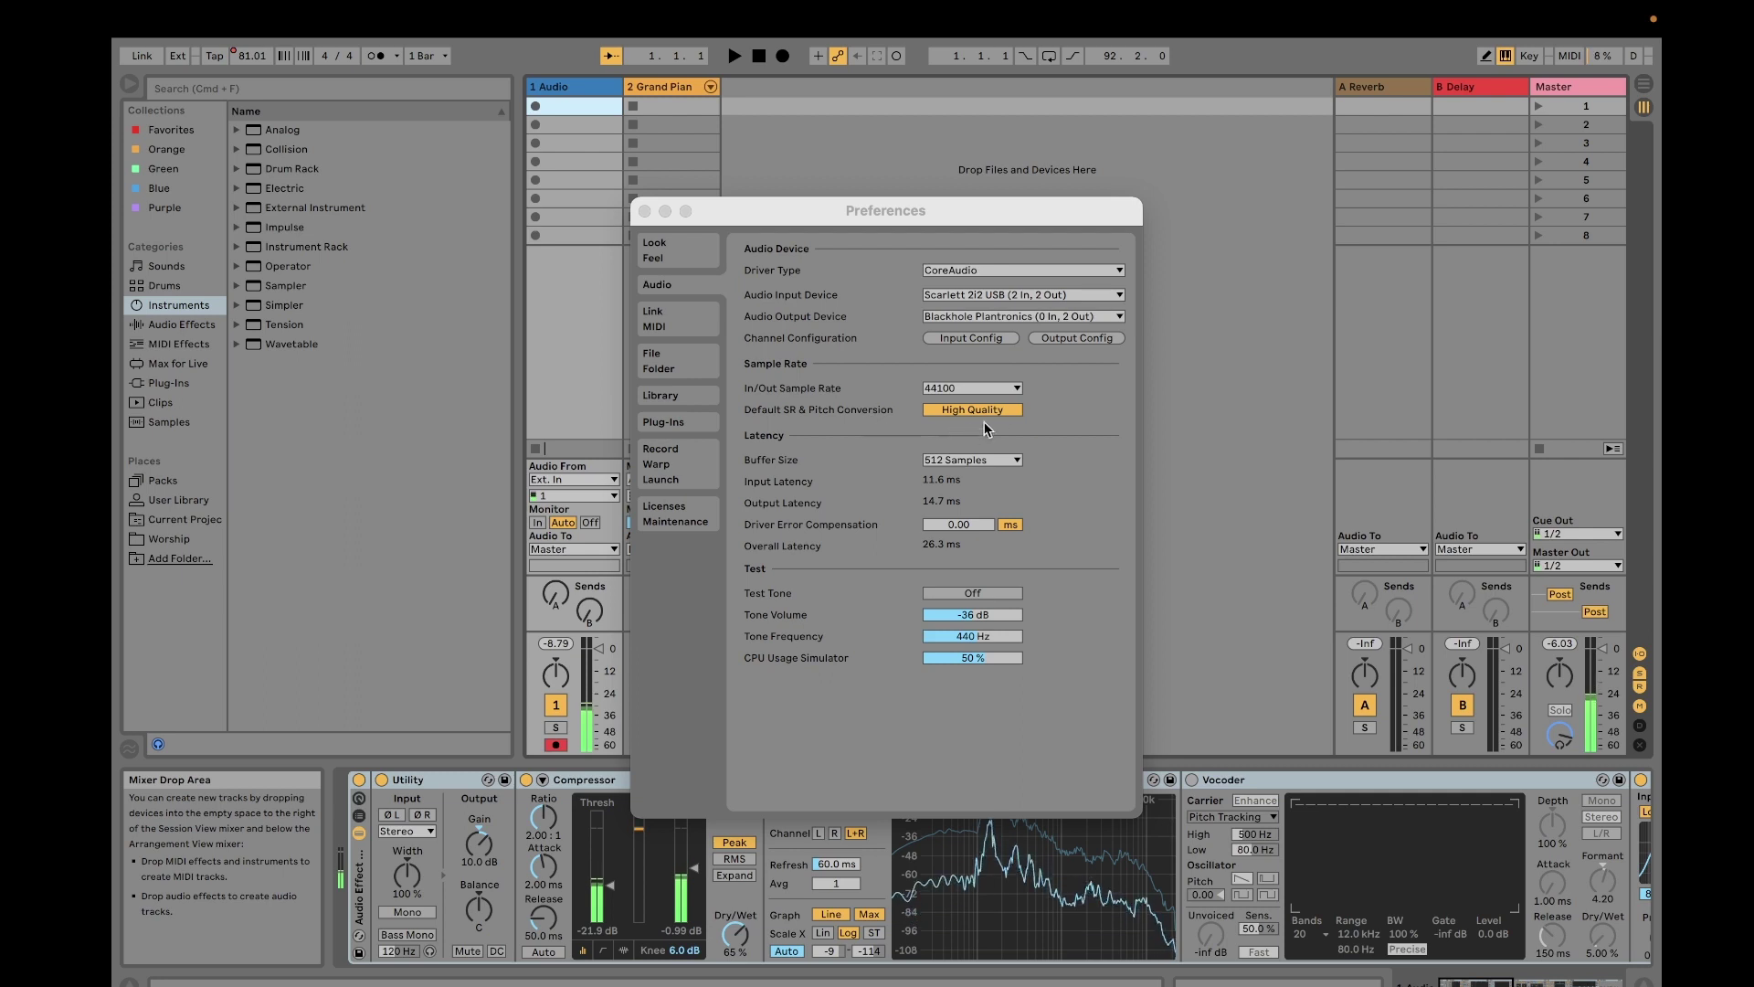
left_click(688, 323)
left_click(677, 327)
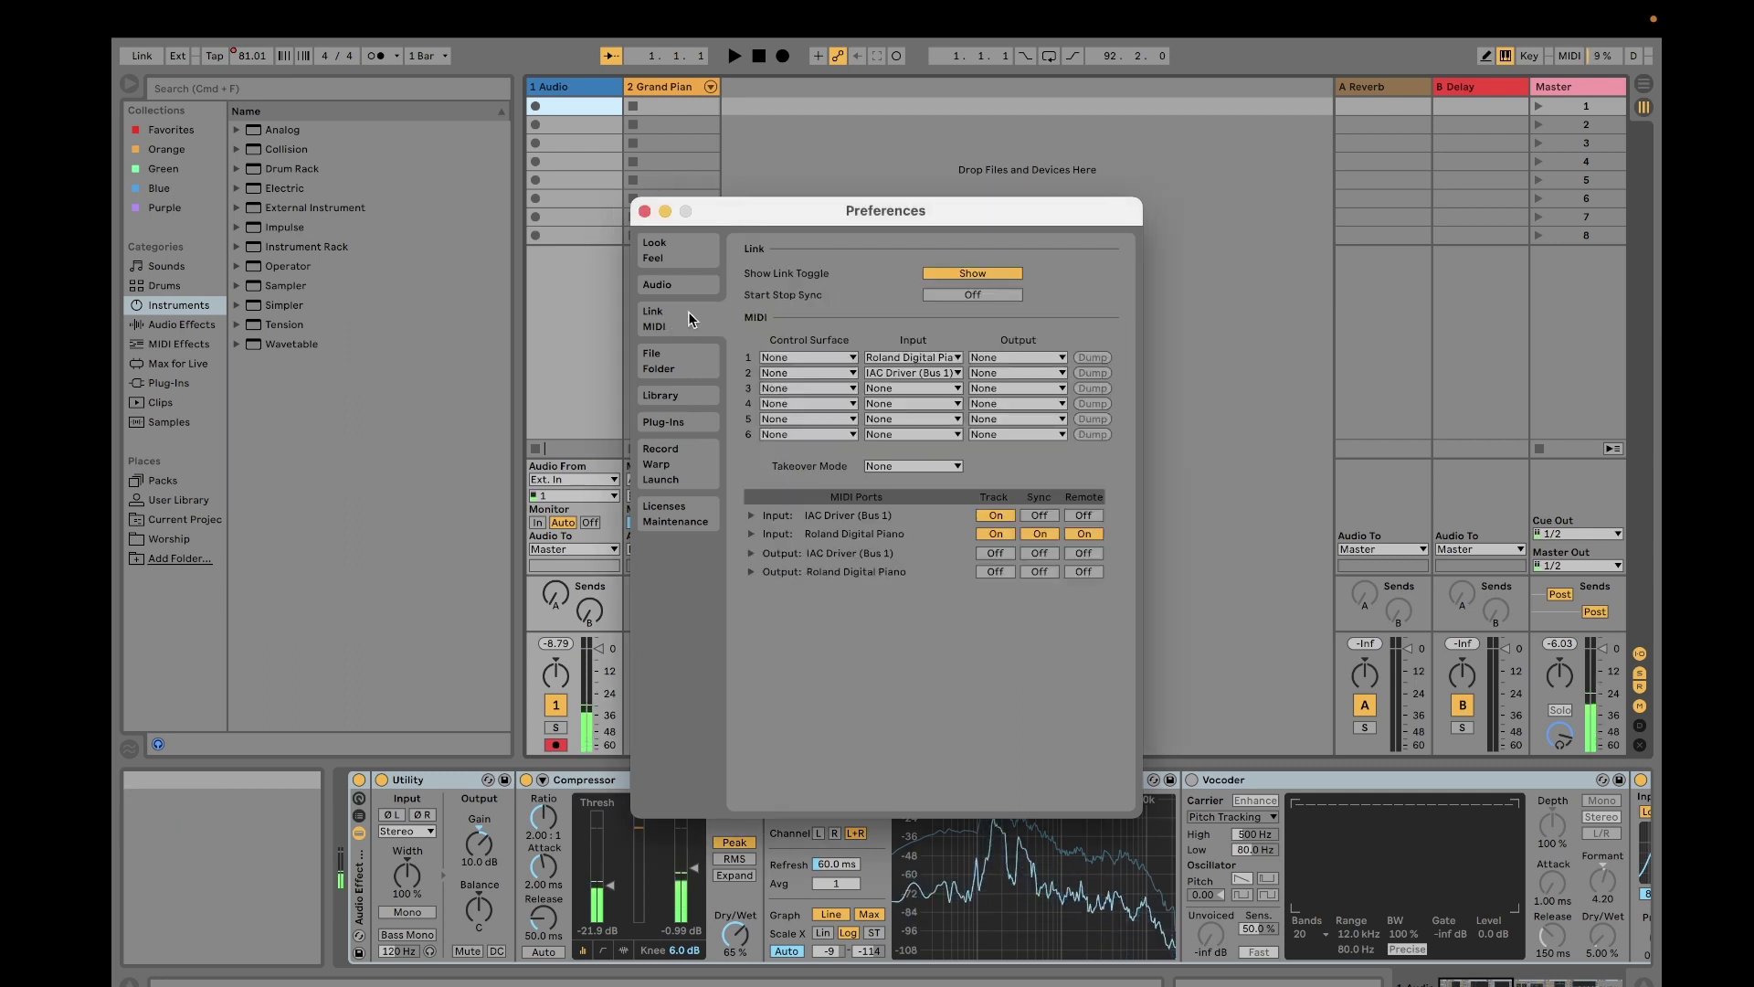
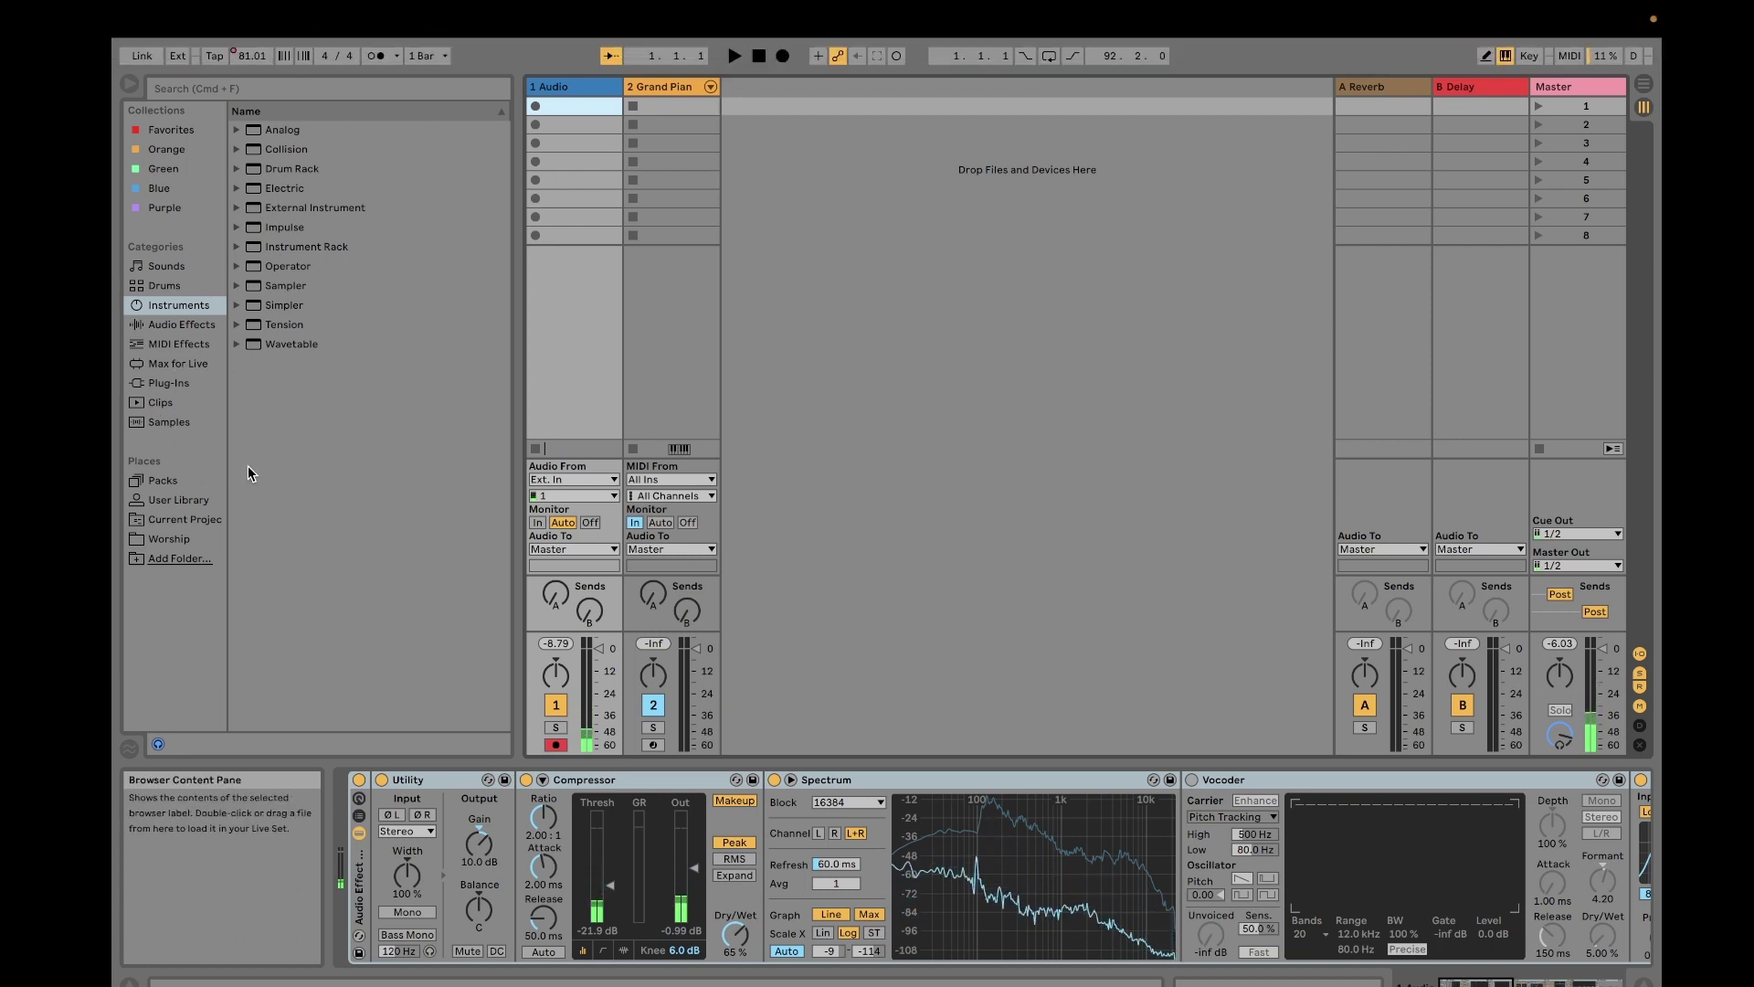
Step: List the installed Packs in Live's browser and take the Live window out of full screen
left_click(165, 485)
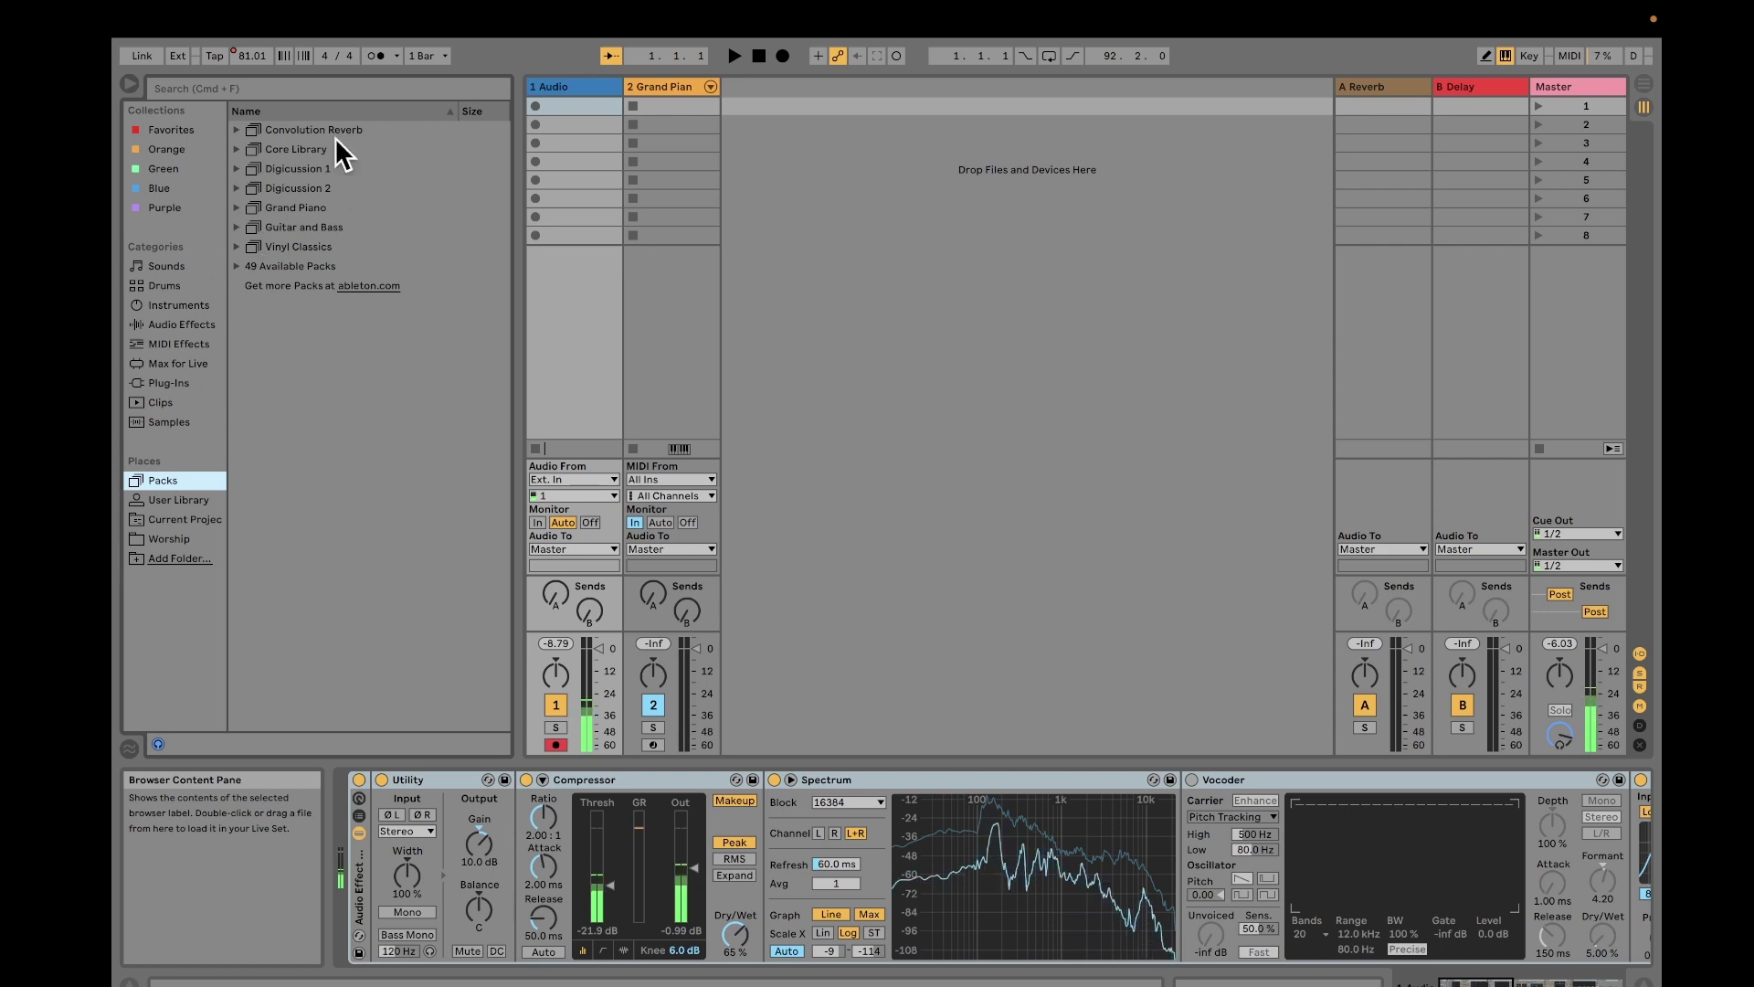
mouse_move(863, 967)
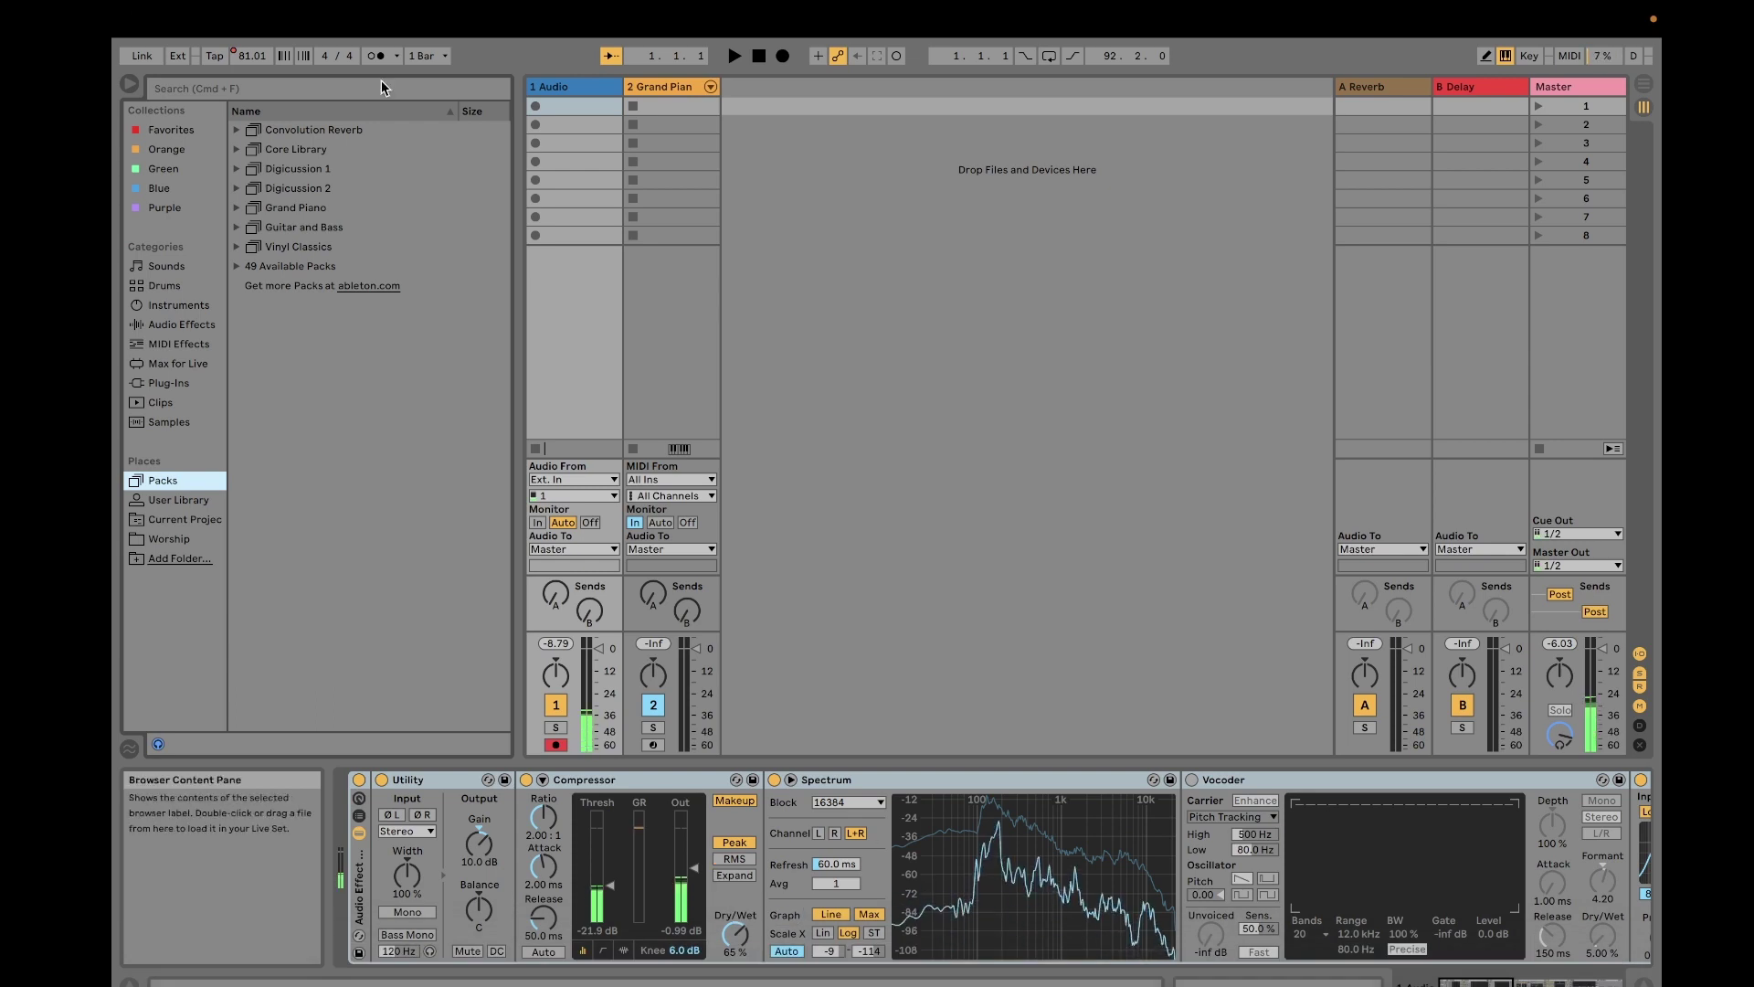
mouse_move(191, 12)
left_click(167, 52)
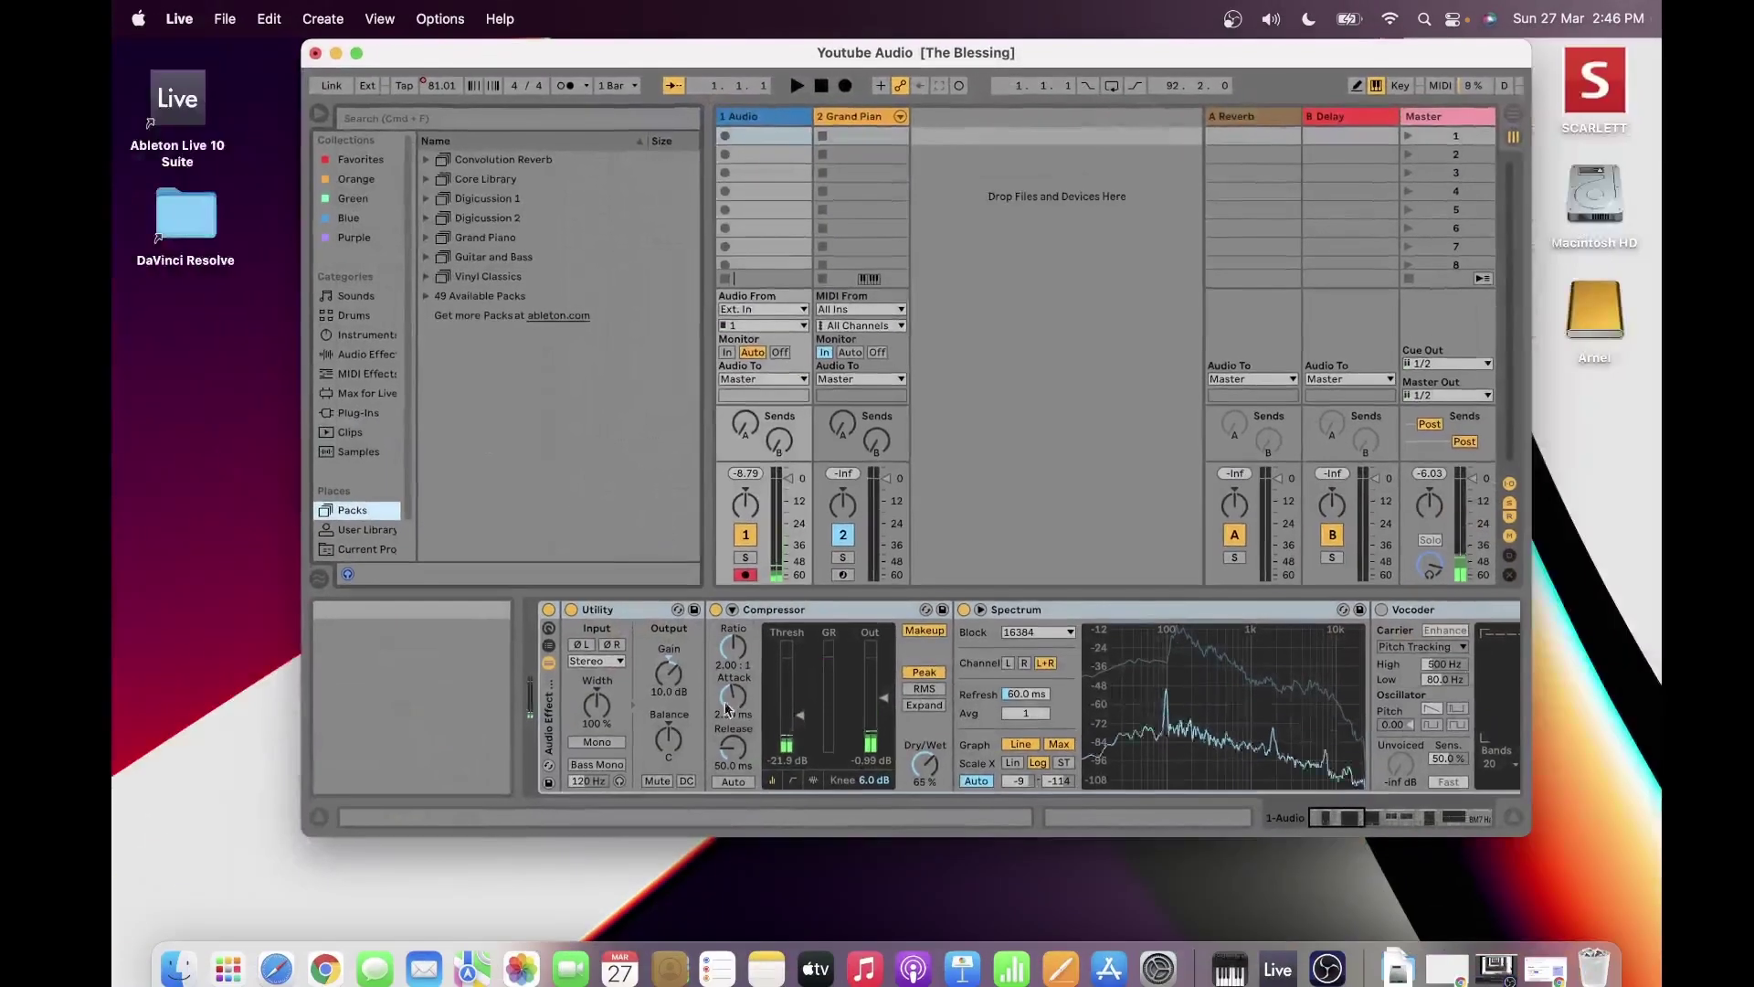
Step: Switch to Chrome, open the Packs page on the Ableton website and browse the available packs
left_click(325, 969)
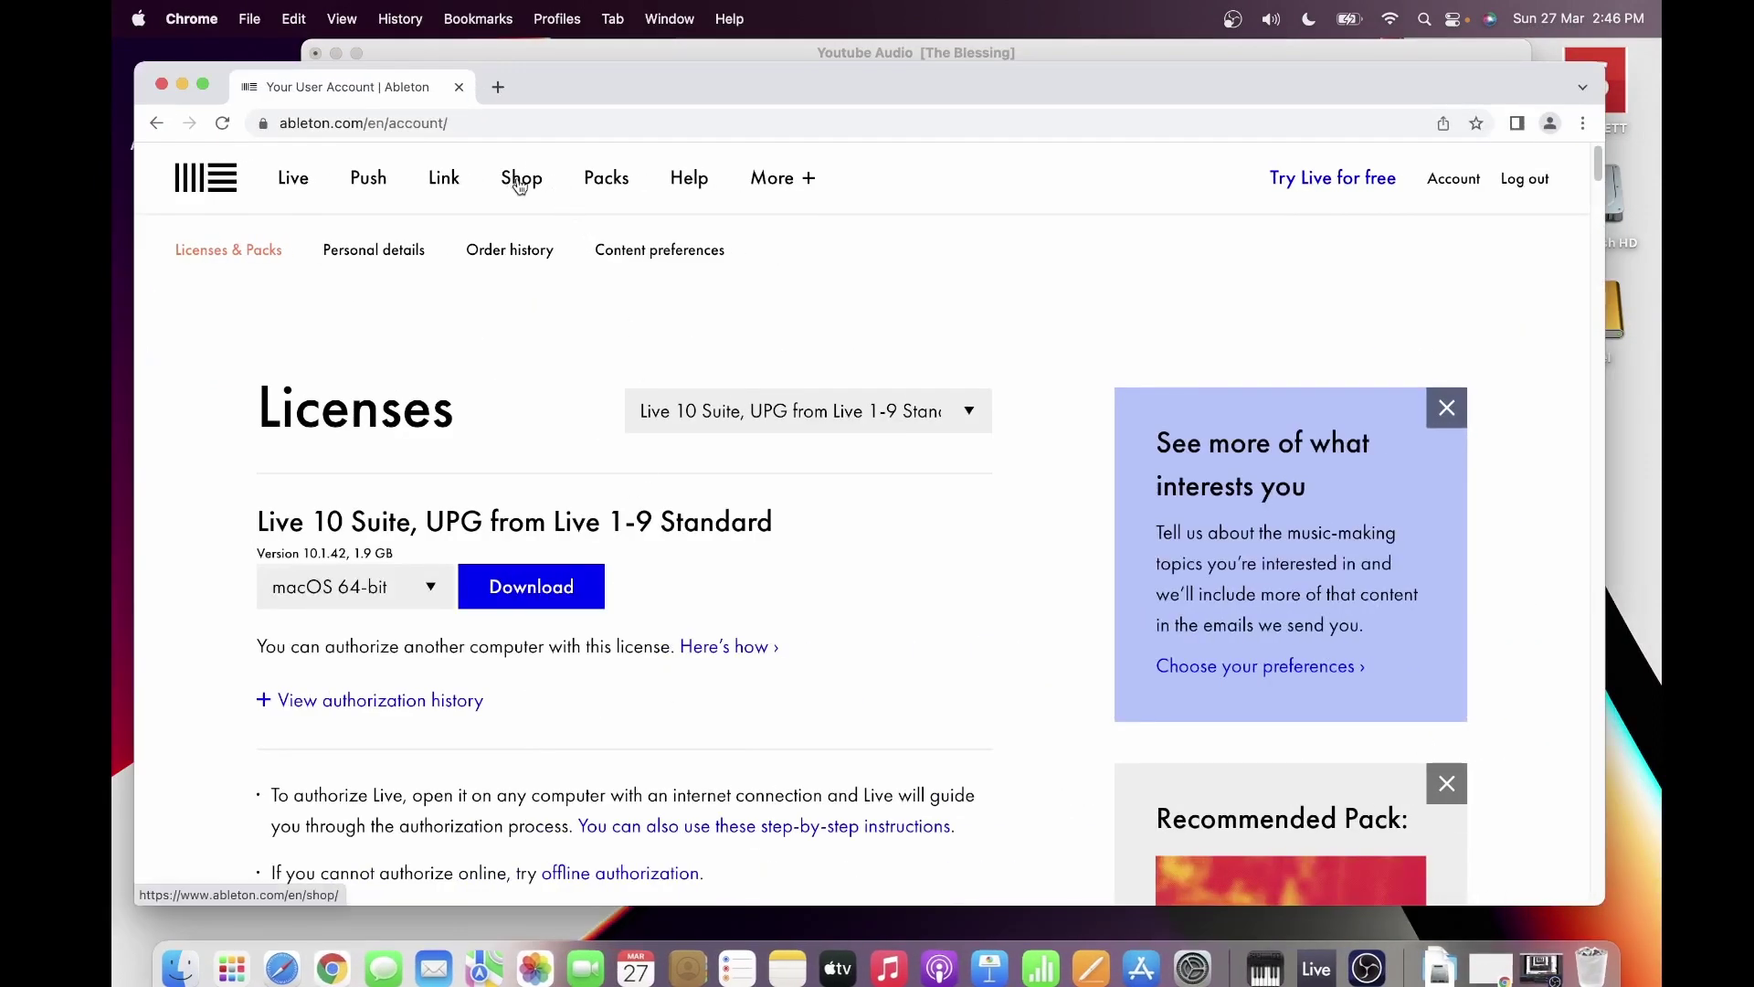
left_click(533, 189)
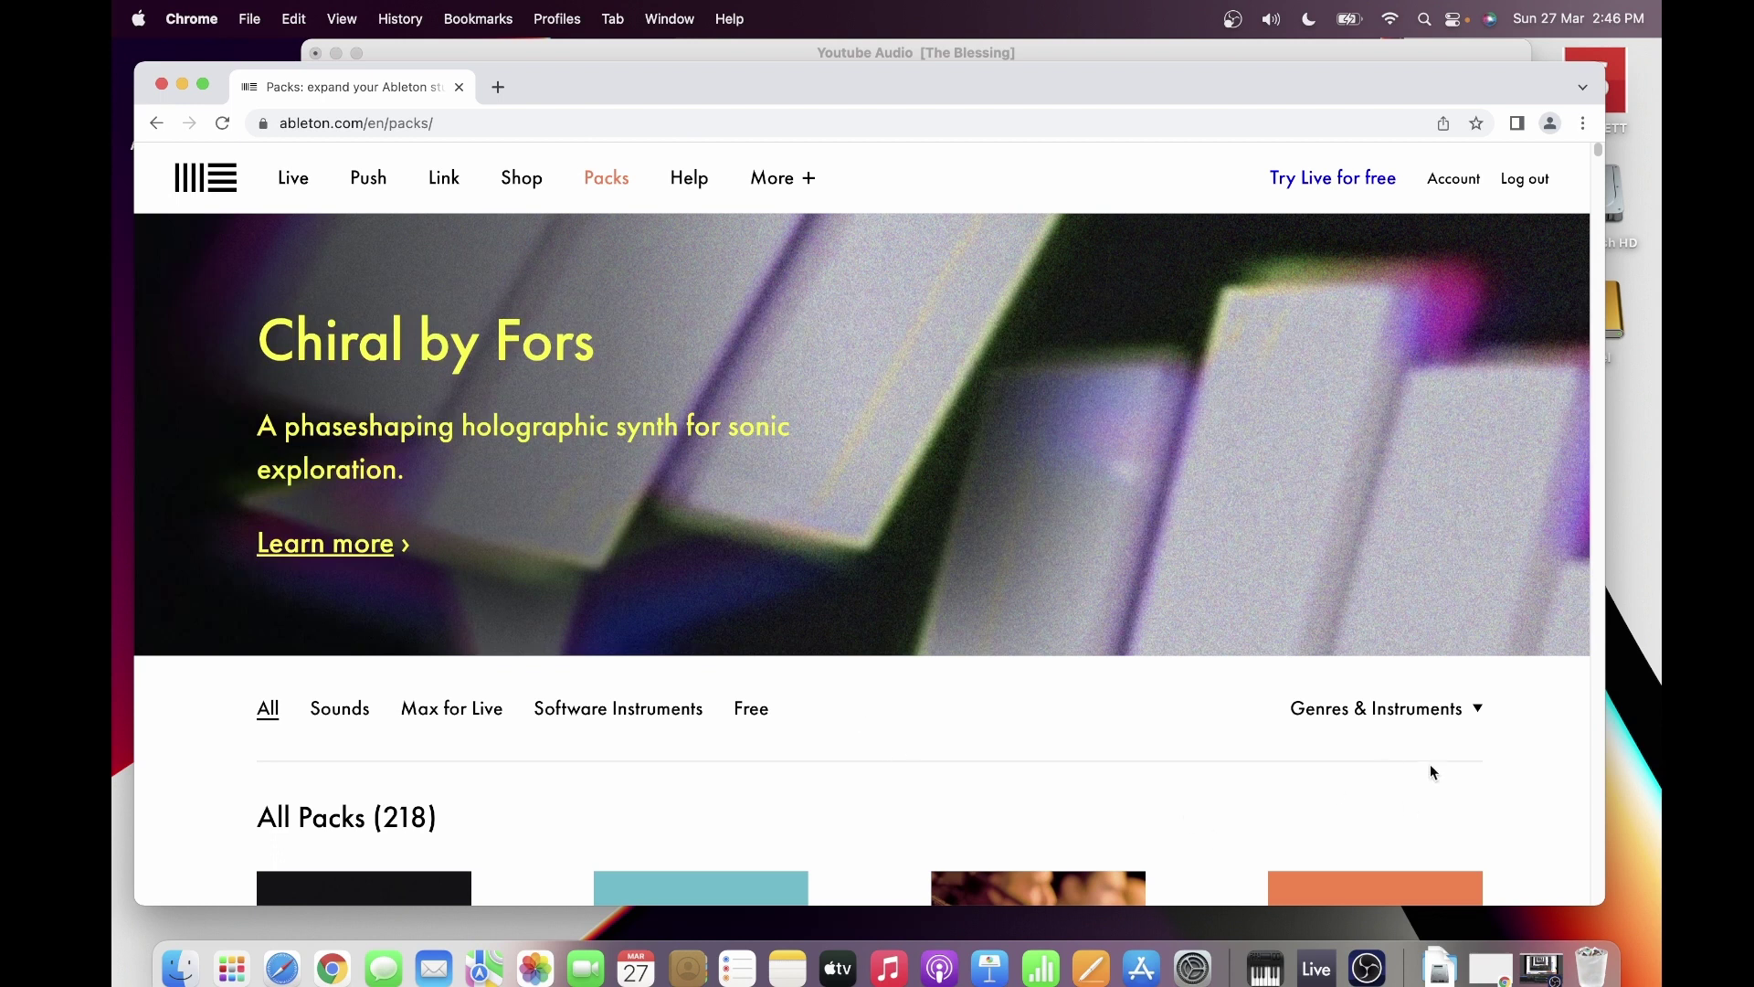
scroll(1598, 507, "down", 7)
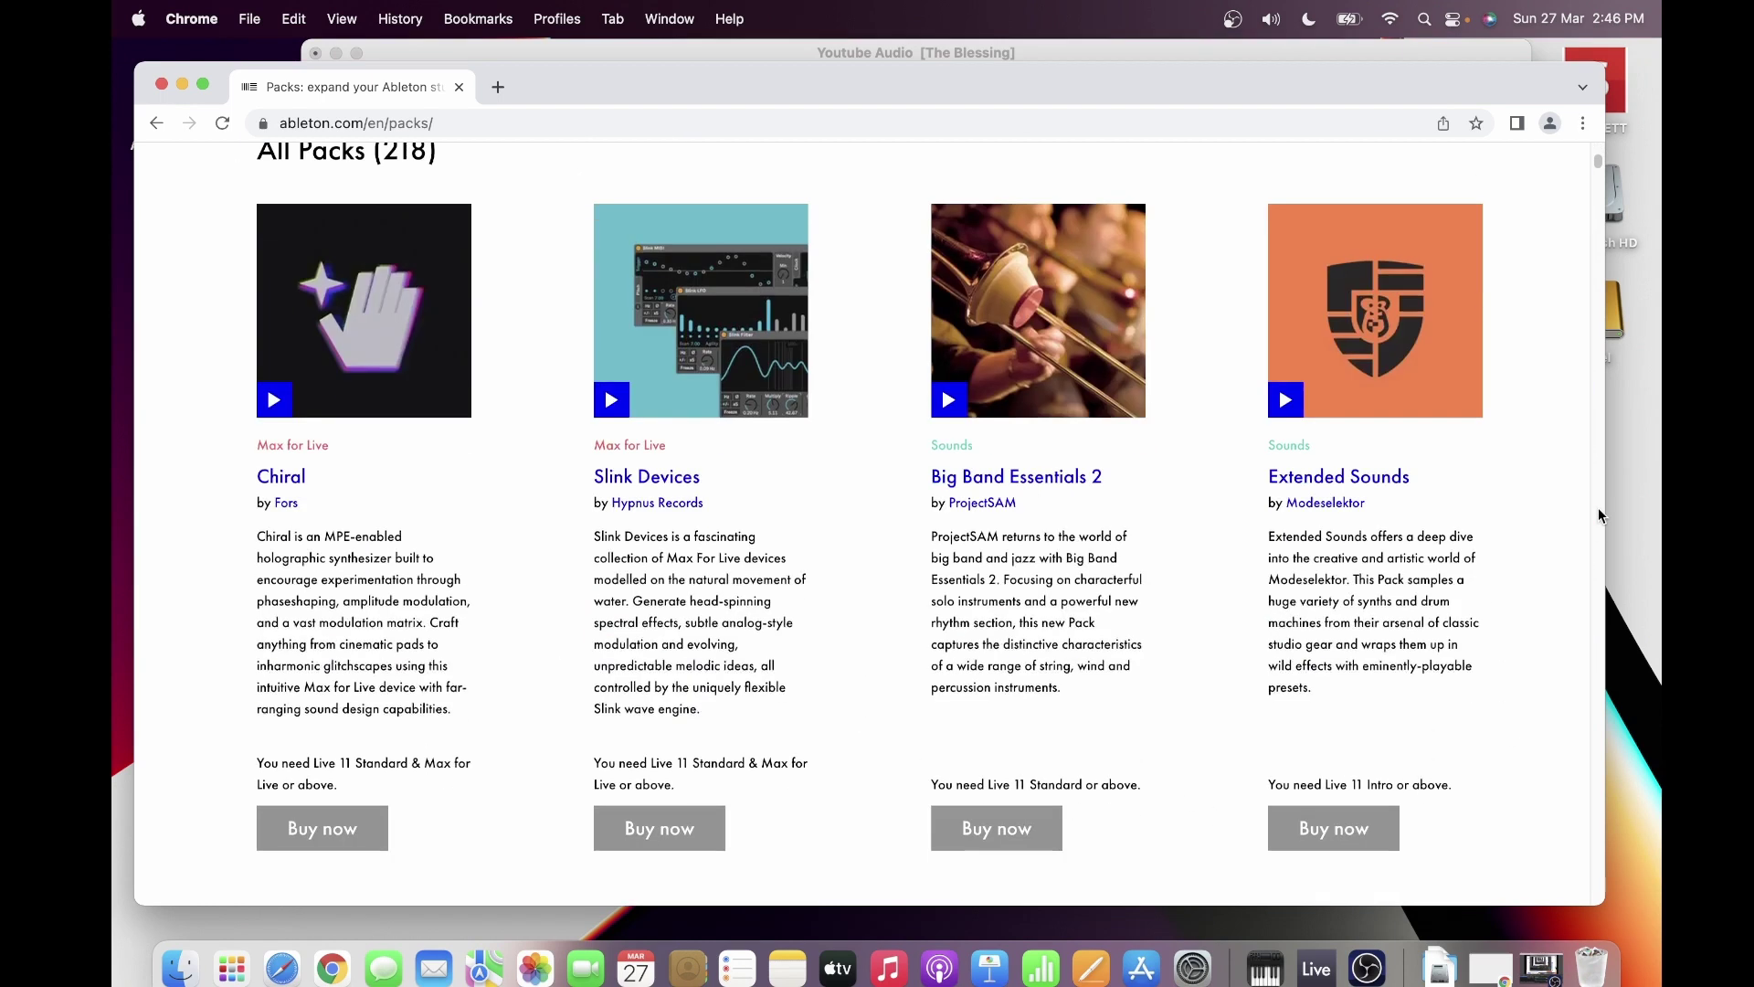
scroll(1598, 507, "down", 15)
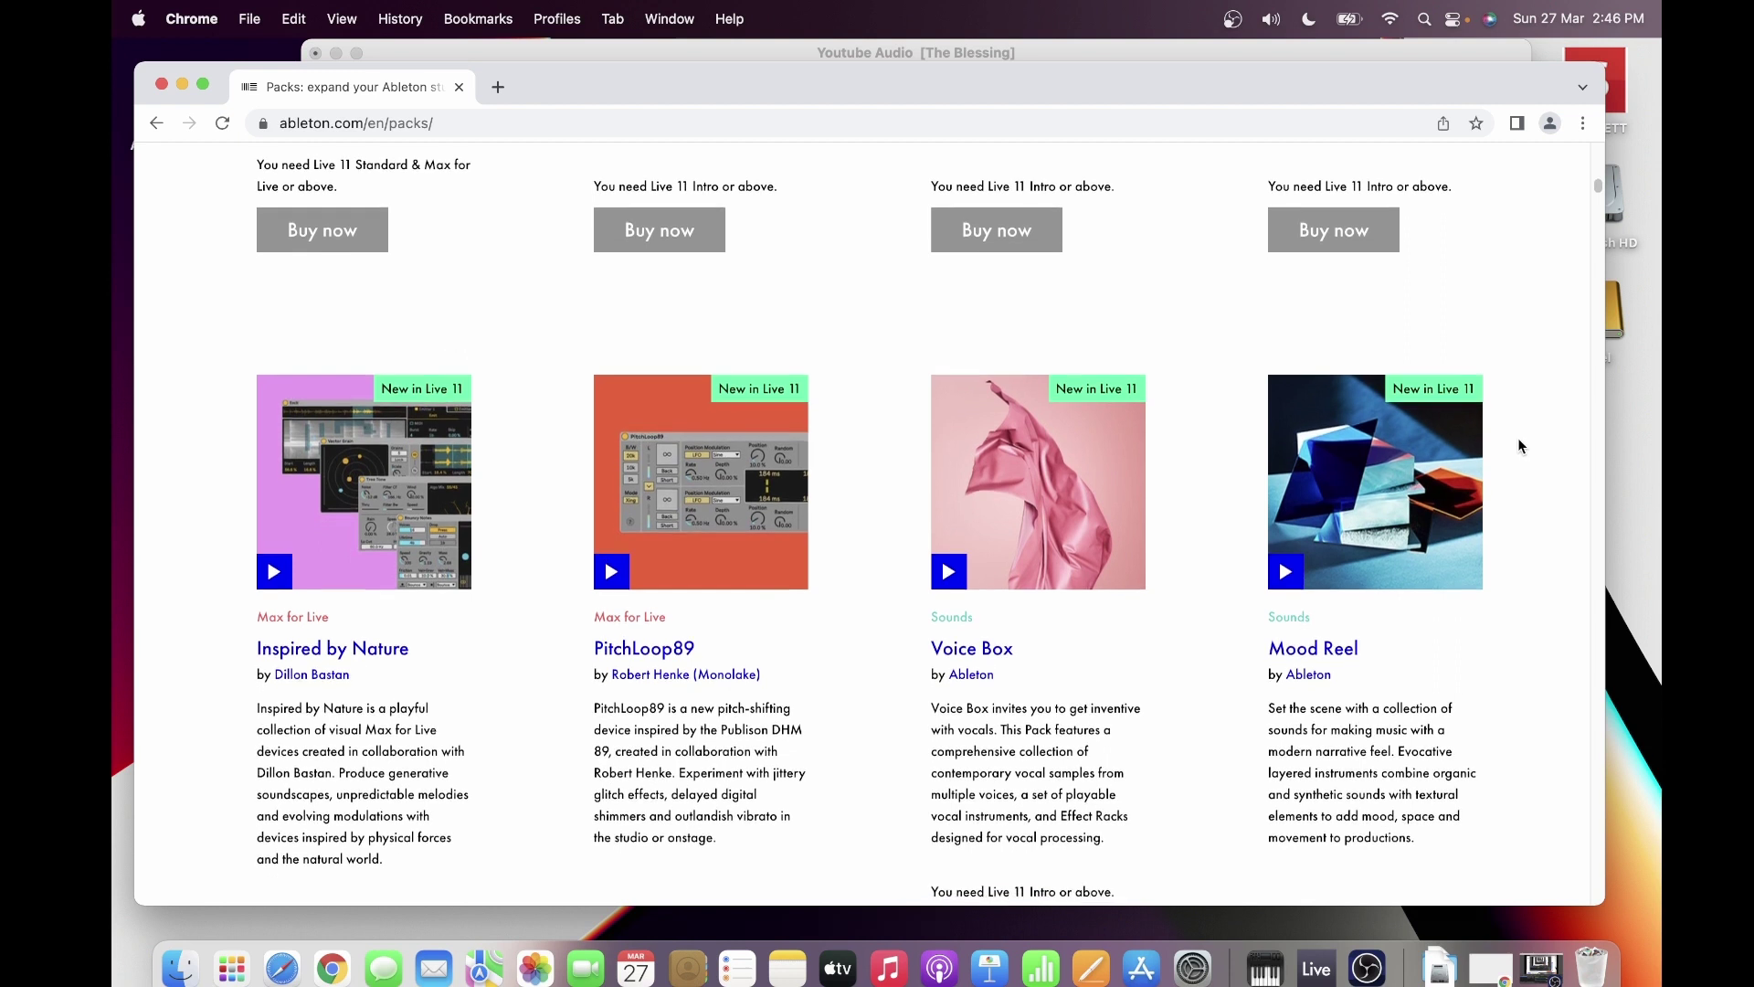
scroll(1518, 444, "down", 1)
scroll(1517, 445, "up", 5)
scroll(1517, 442, "down", 9)
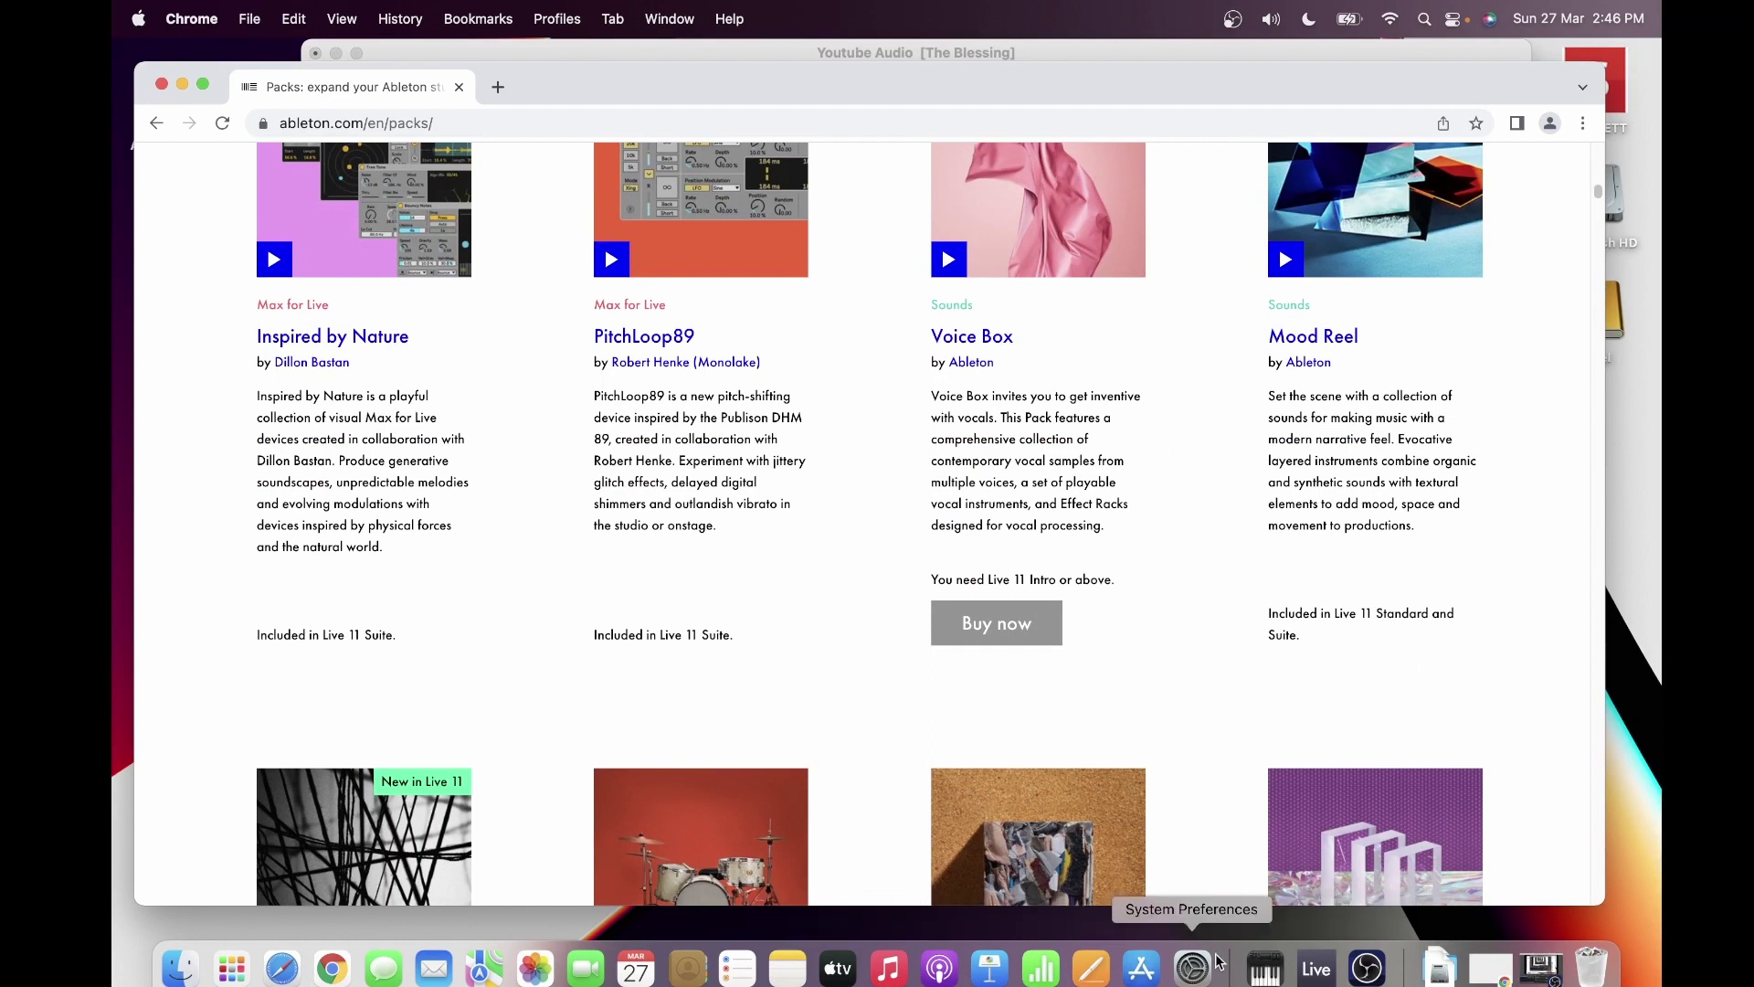
Step: Return to Ableton Live and load the Addictive Keys plug-in onto the second track
left_click(1316, 967)
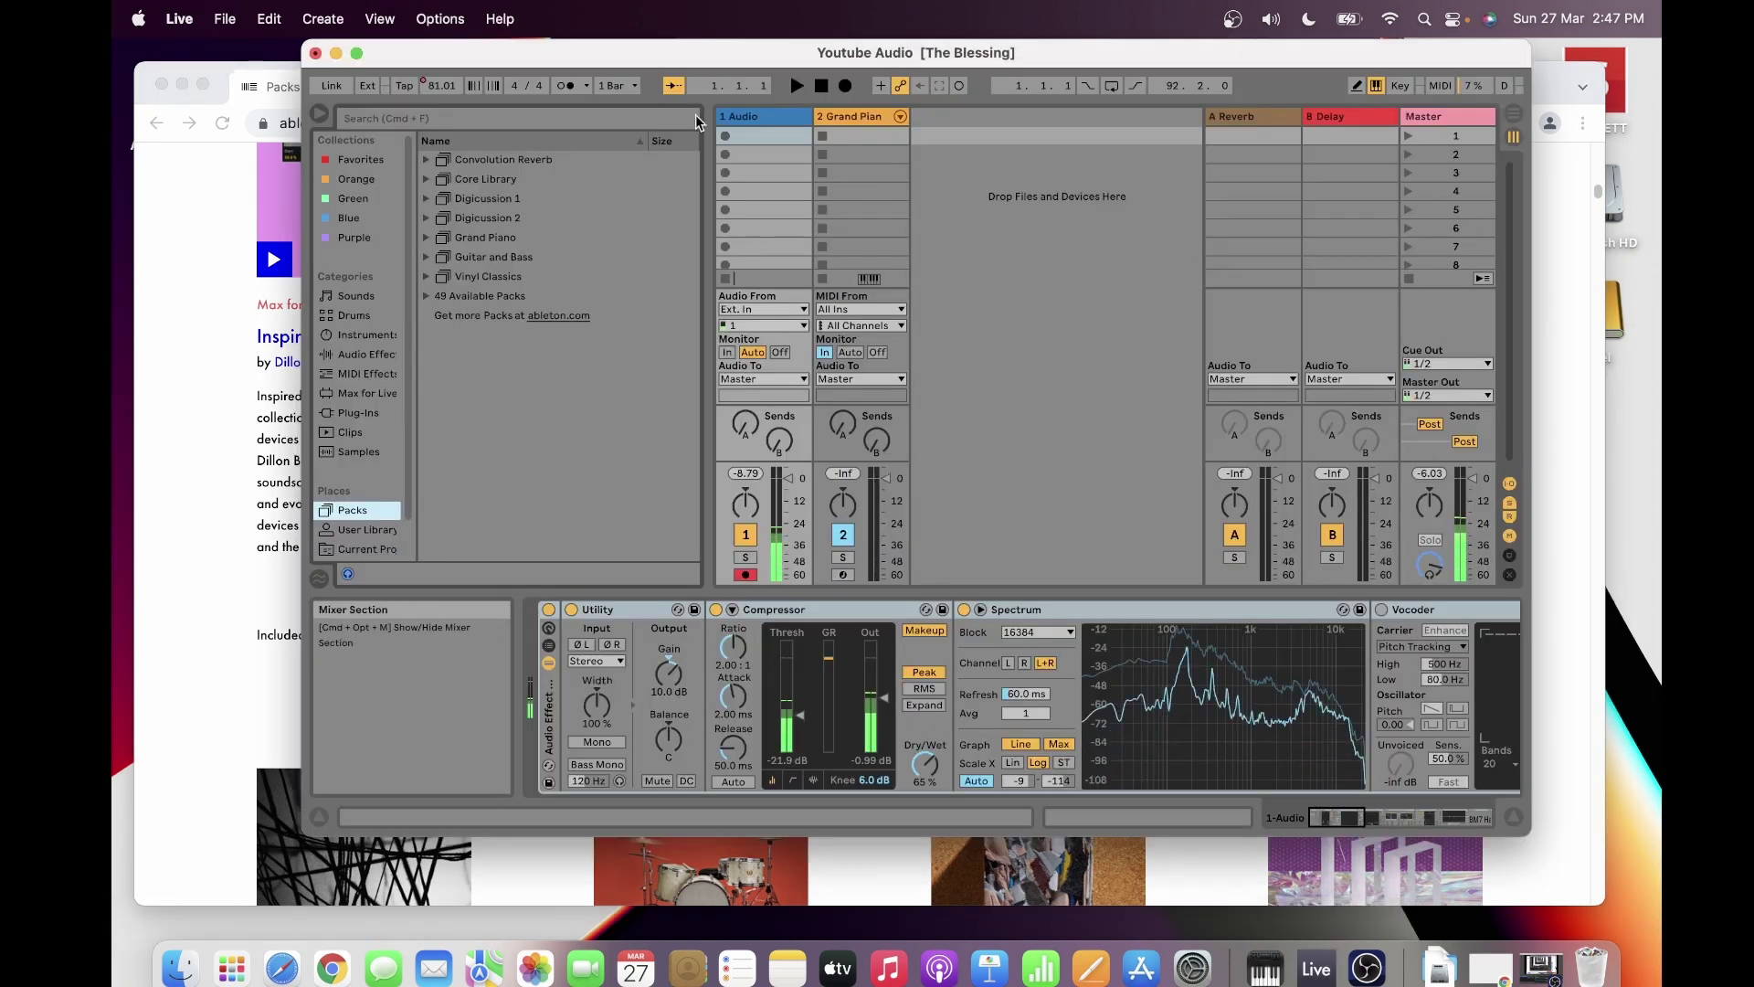
left_click(349, 417)
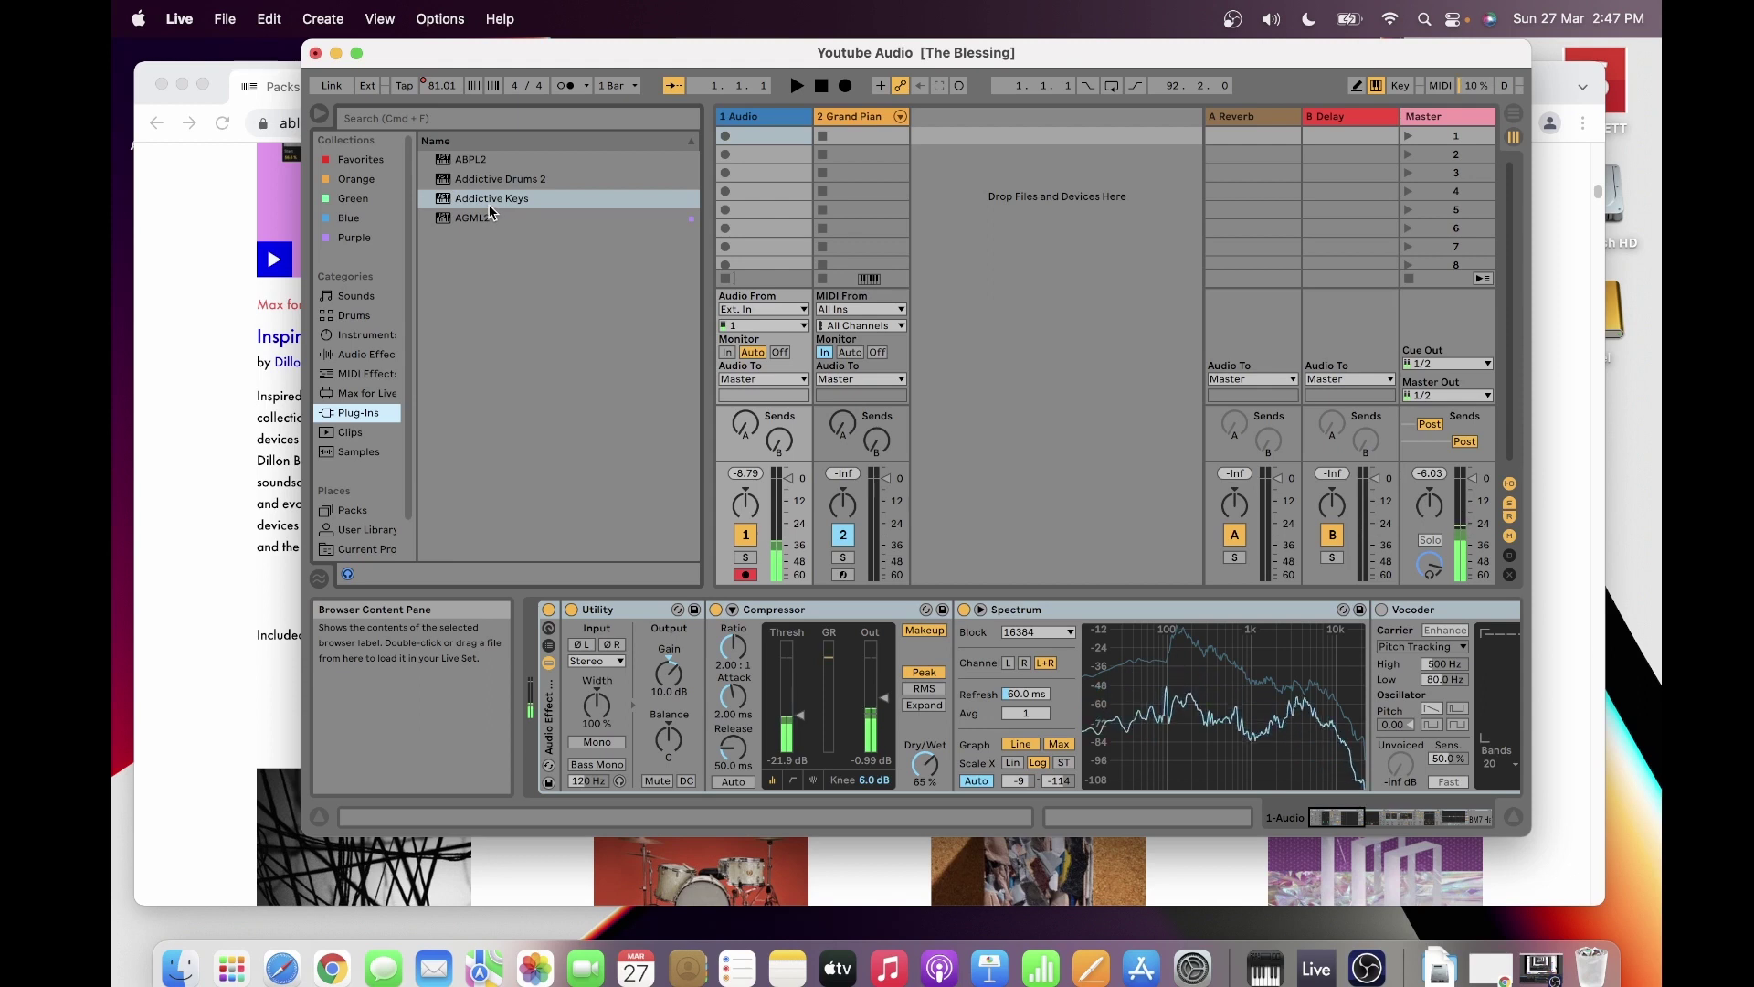
left_click_drag(489, 206, 839, 254)
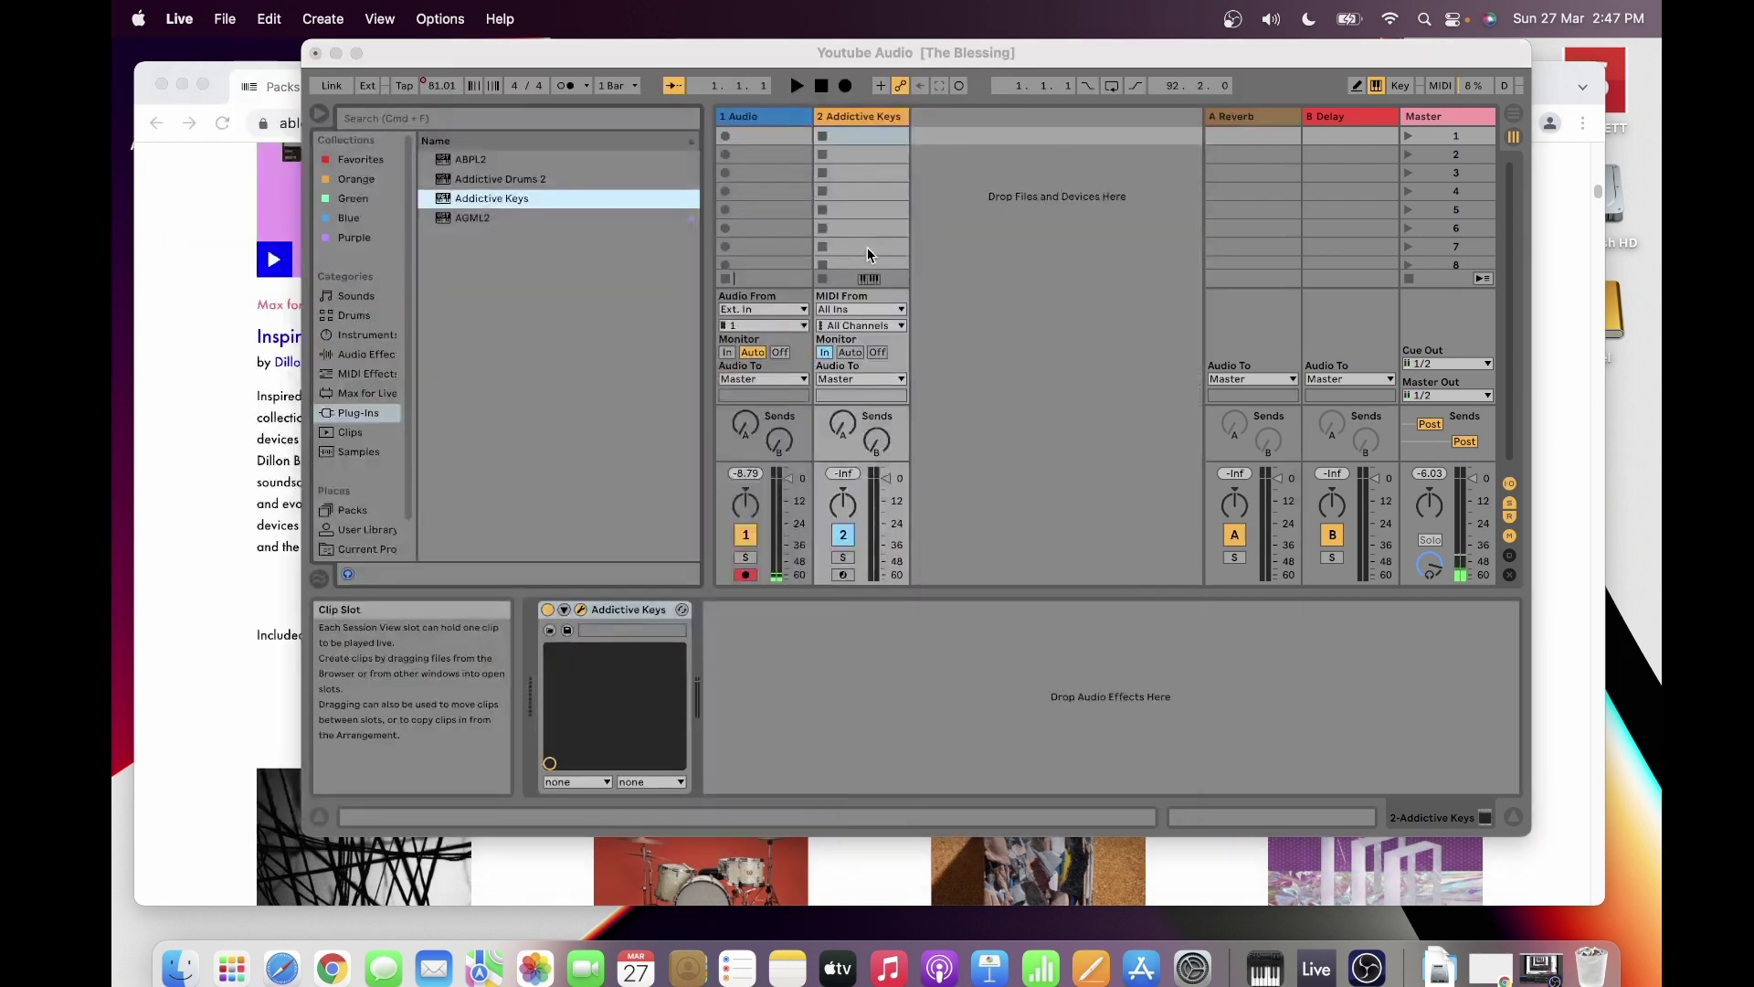